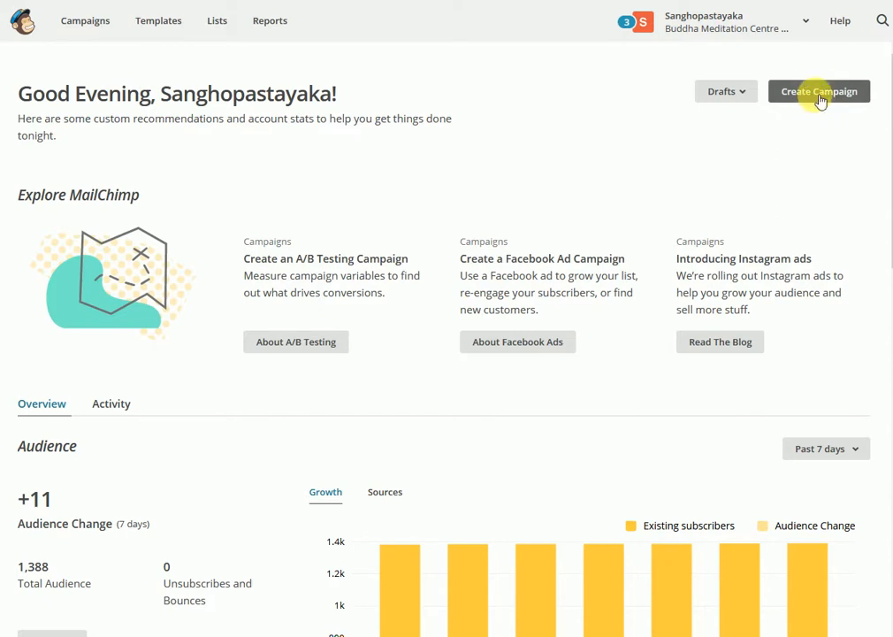
Create a regular email campaign named "Meditation Class reminder"
click(820, 95)
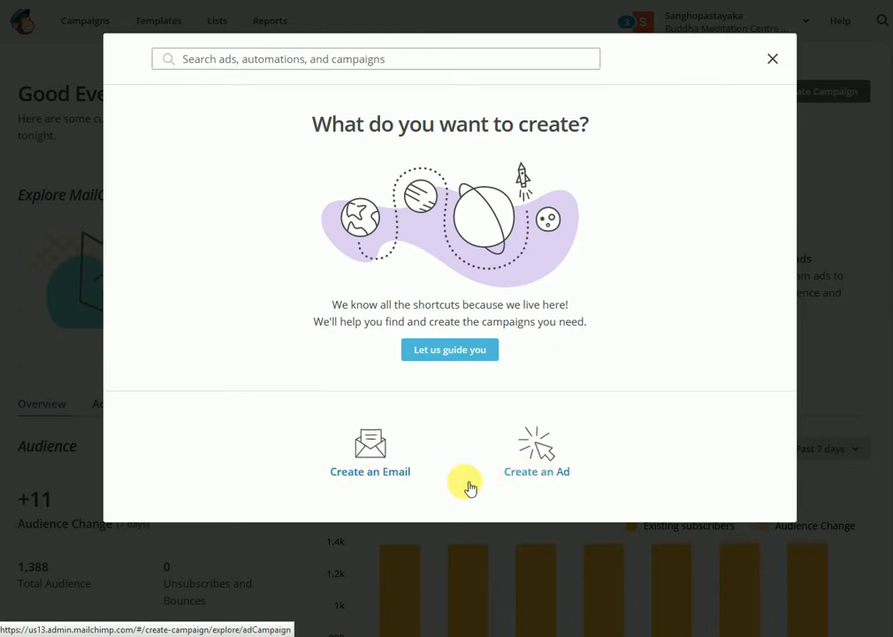
click(370, 474)
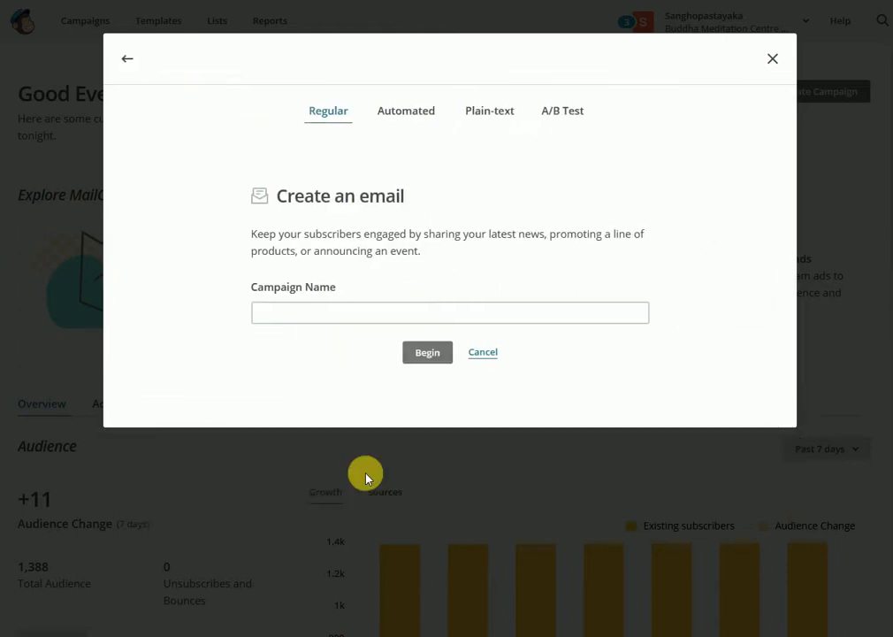
click(314, 317)
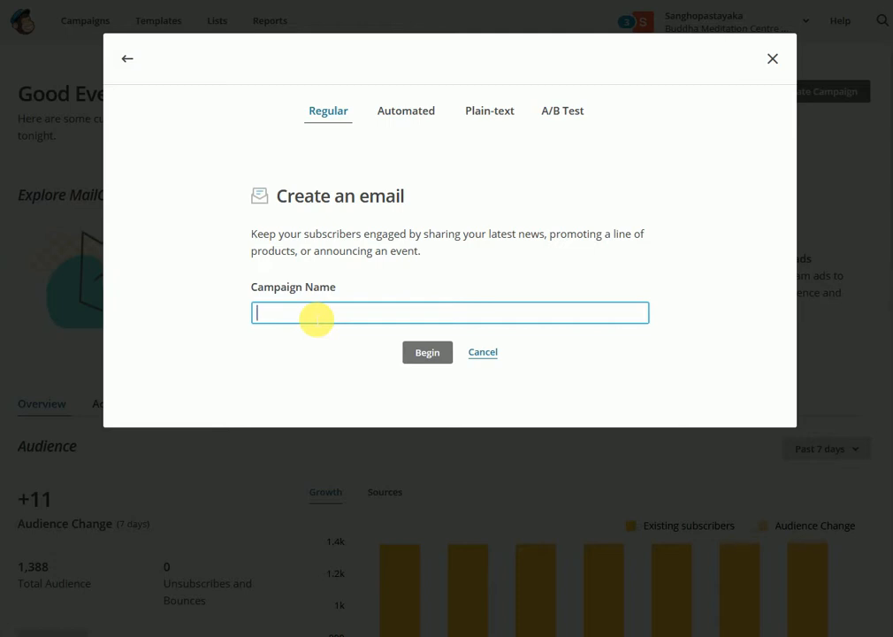
text(Meditation)
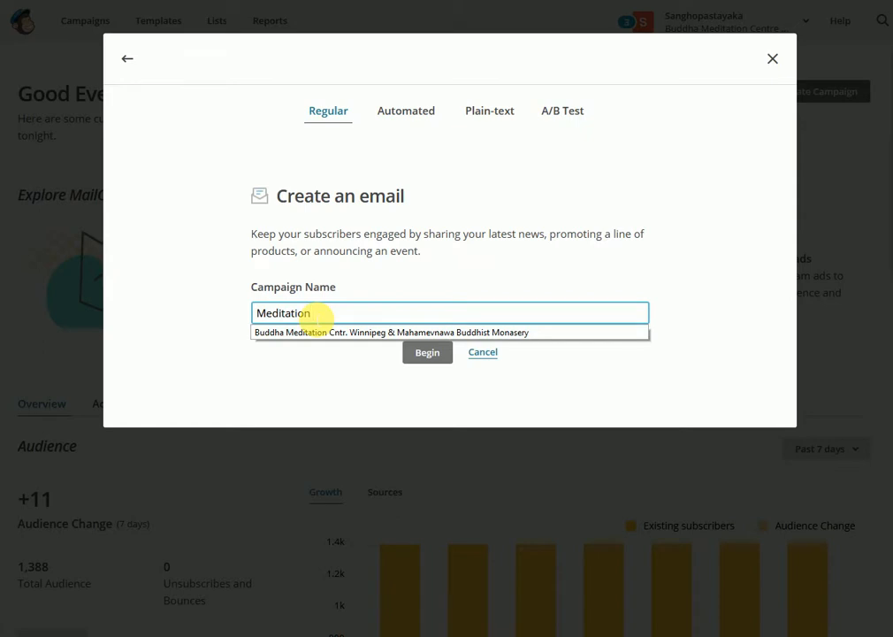
text( Class reminder)
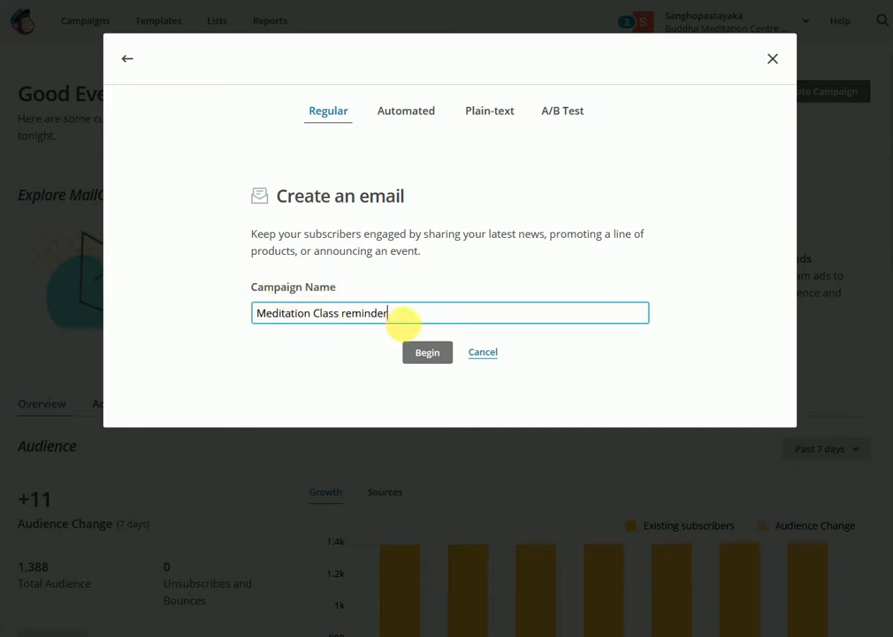
click(424, 354)
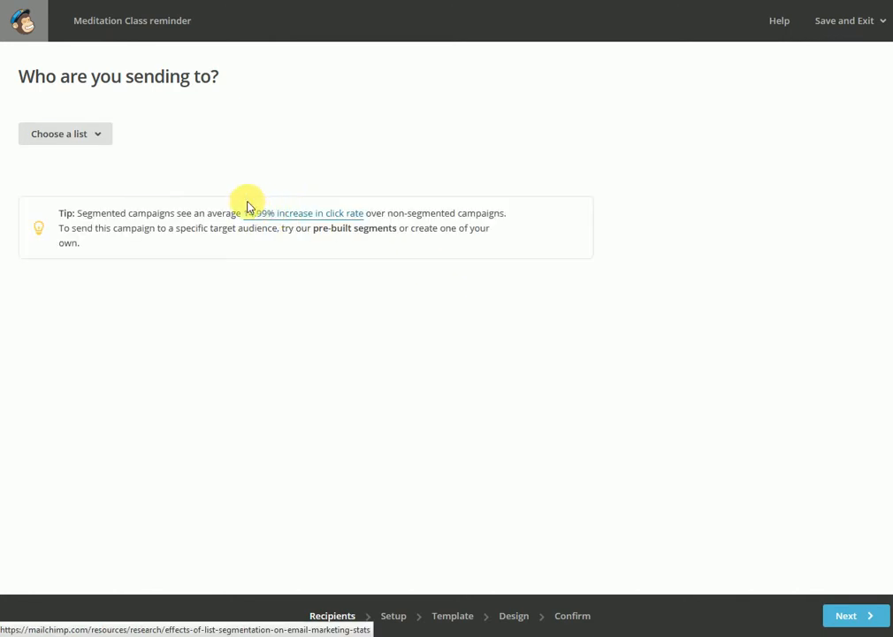
Choose the Buddha Meditation Centre Winnipeg list as the campaign's recipients
click(103, 137)
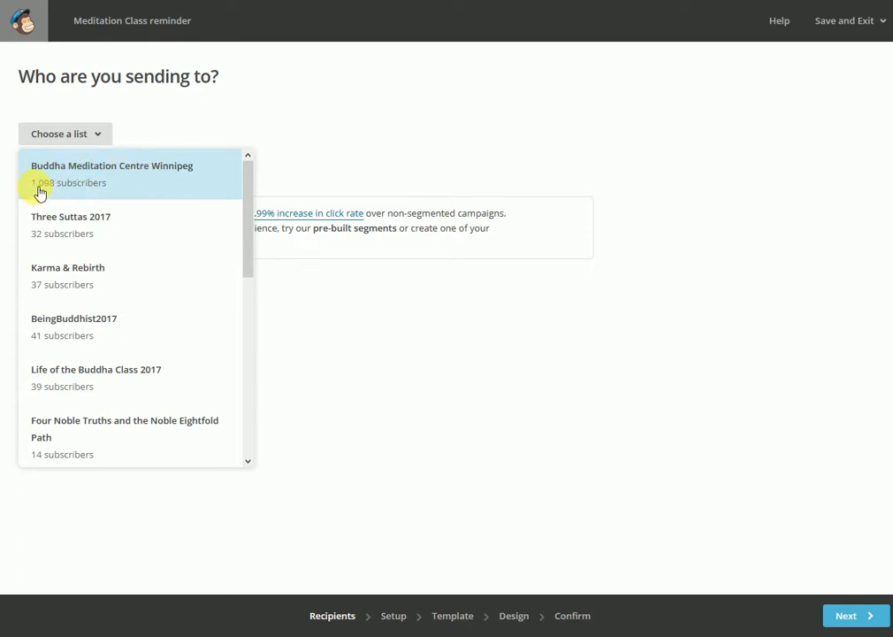
click(143, 181)
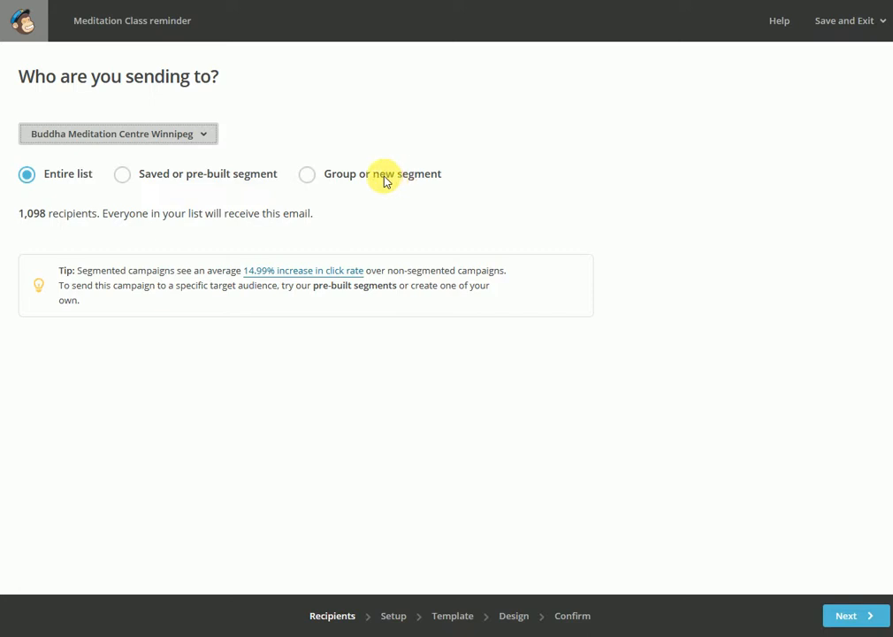
click(125, 175)
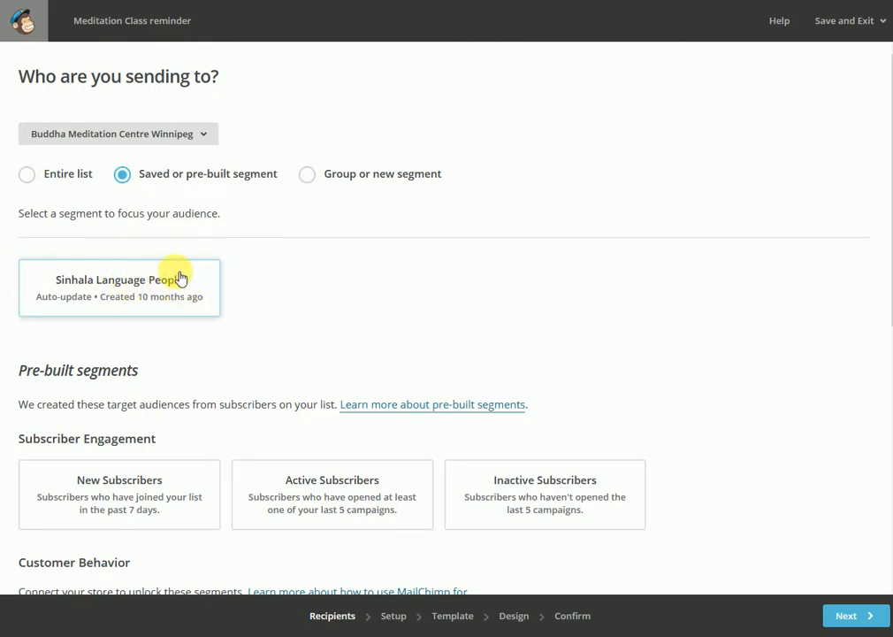
click(116, 293)
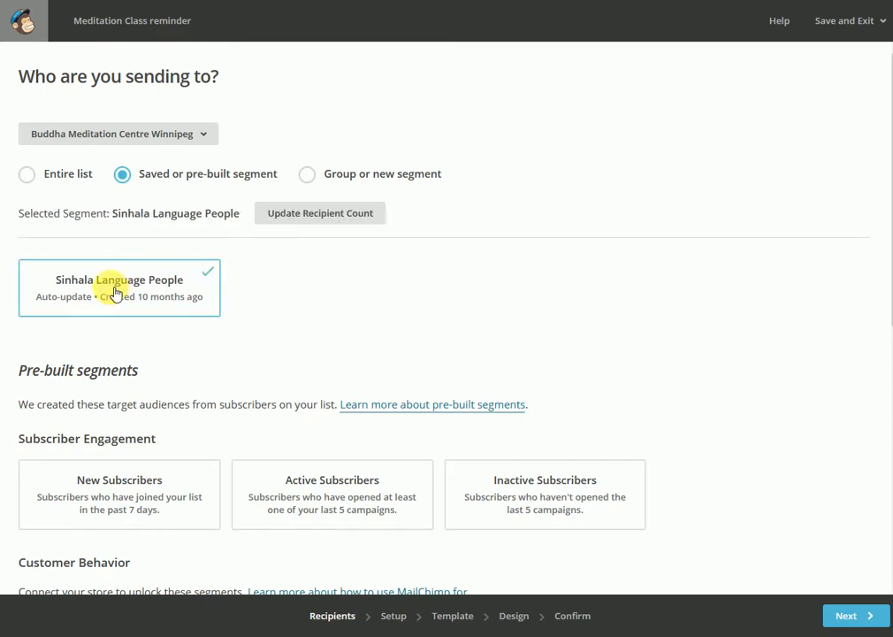
click(27, 176)
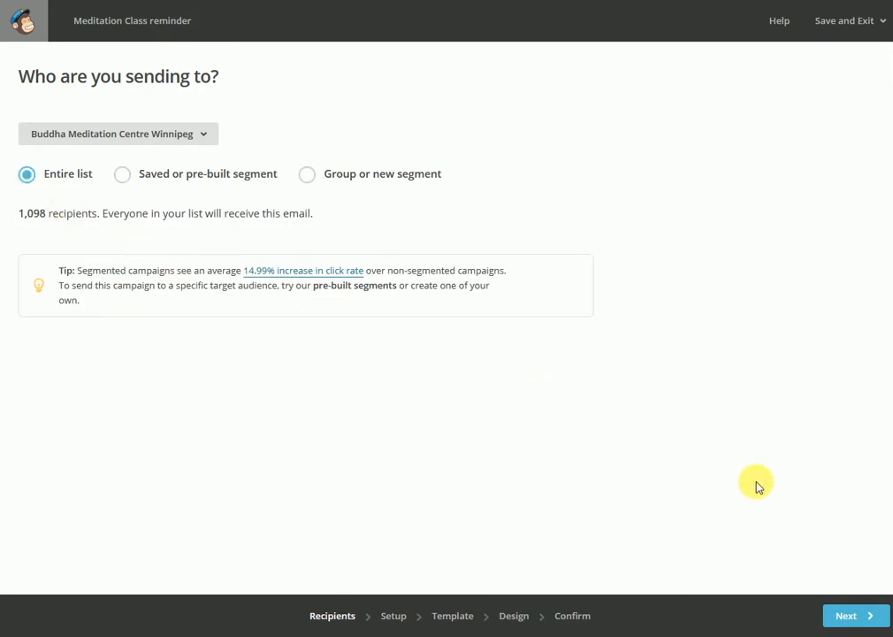
Continue to the campaign setup and enter "Don't forget to come to Friday's Free Meditation Class" as the email subject
click(858, 618)
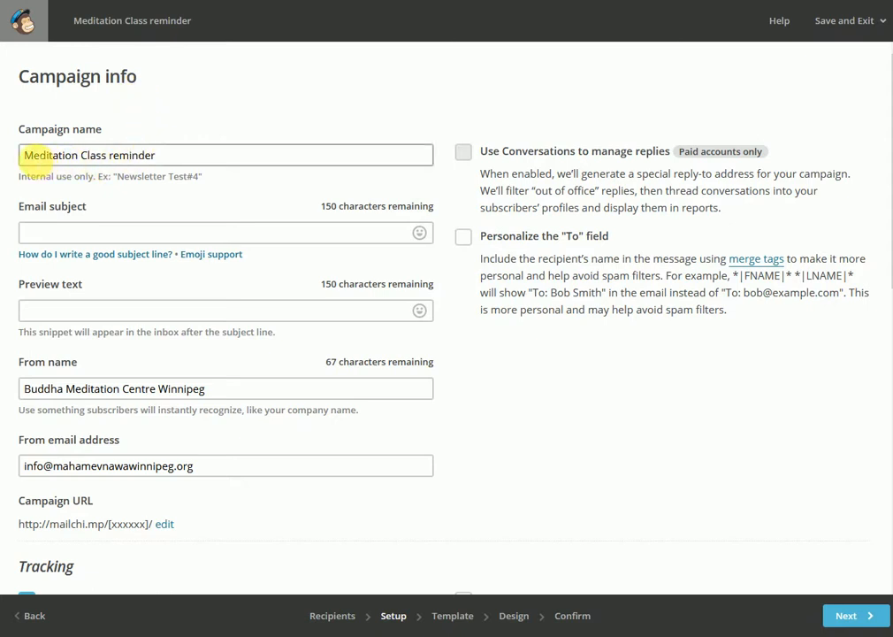
drag(25, 156, 168, 158)
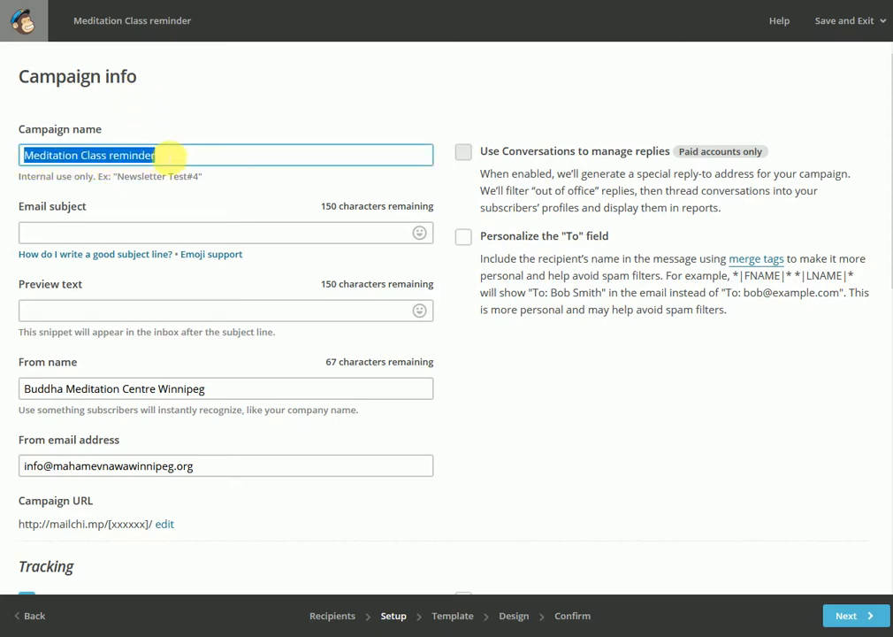
click(118, 235)
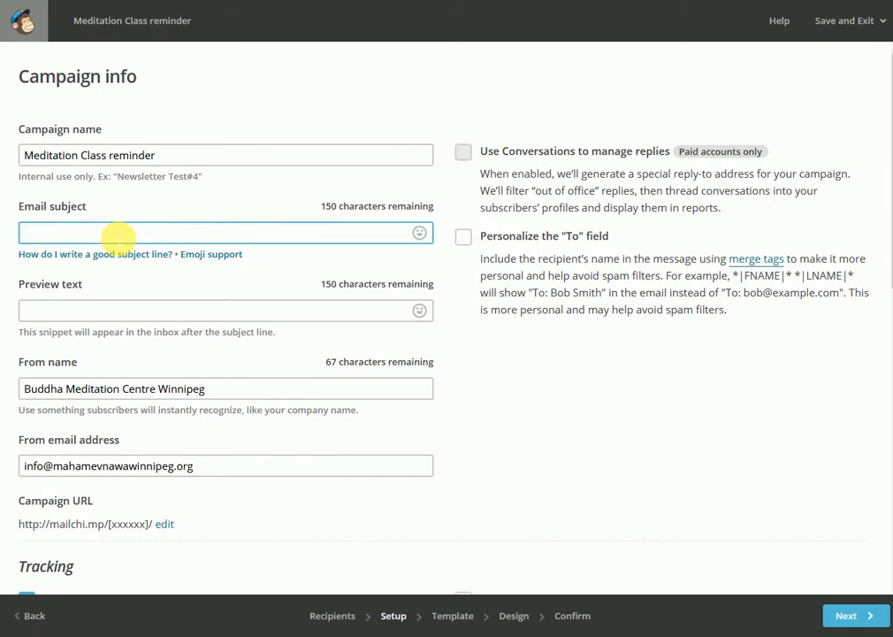
text(Do)
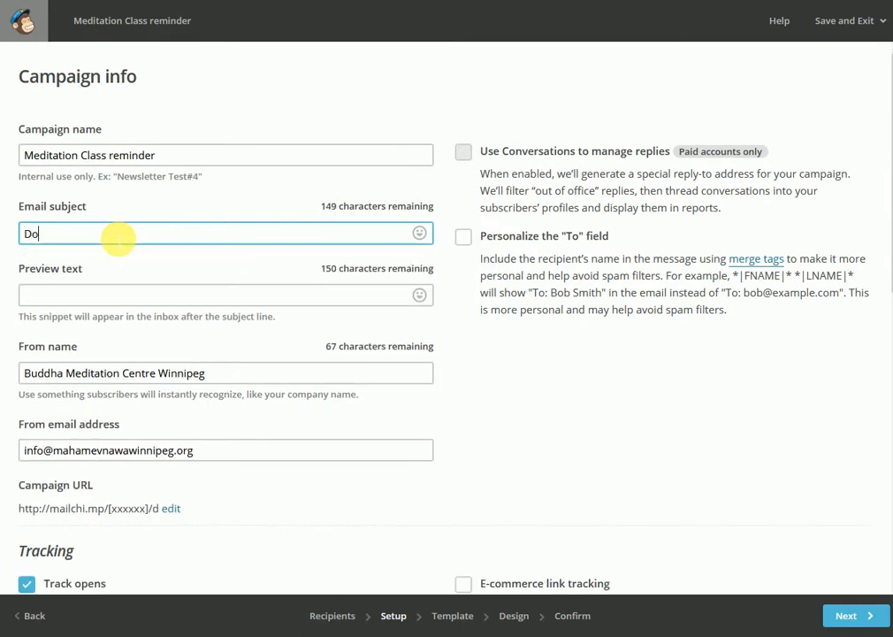
text(n't forget to )
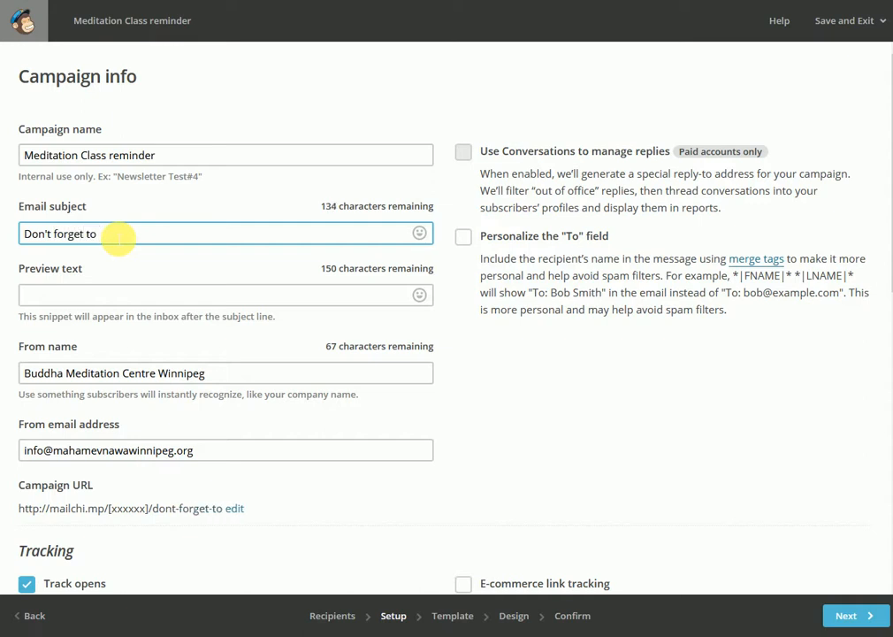
text(come to Friday)
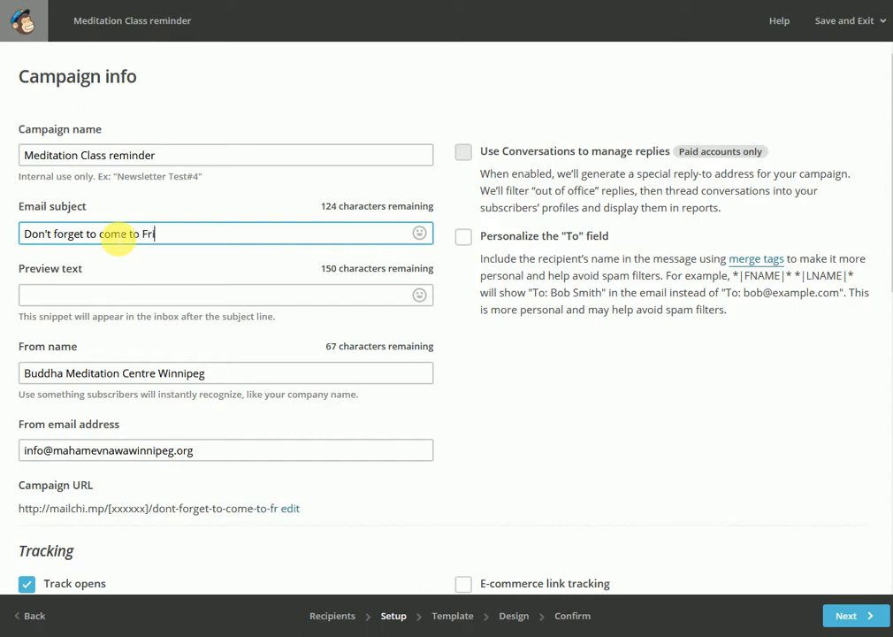
text(s )
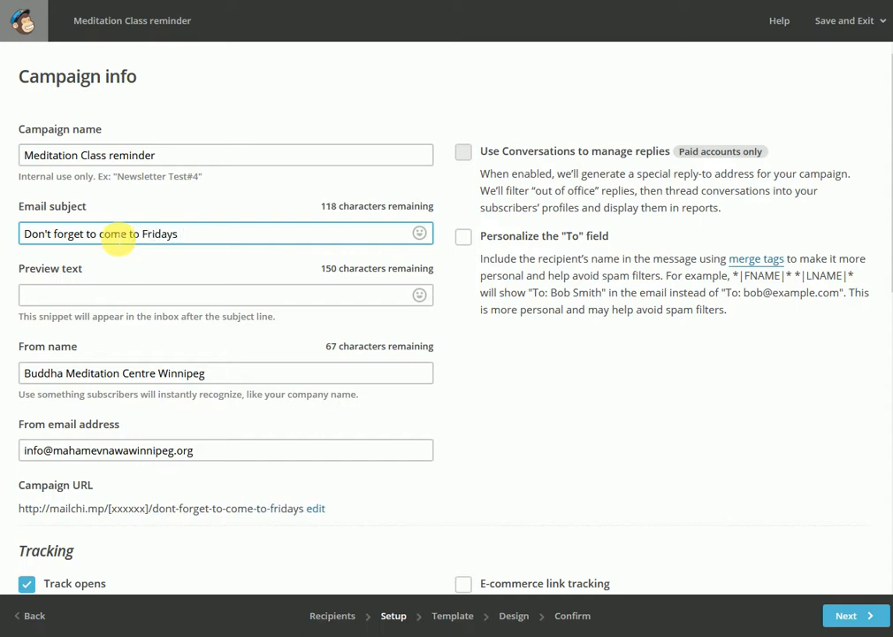
key(BackSpace)
key(BackSpace)
text('s Free)
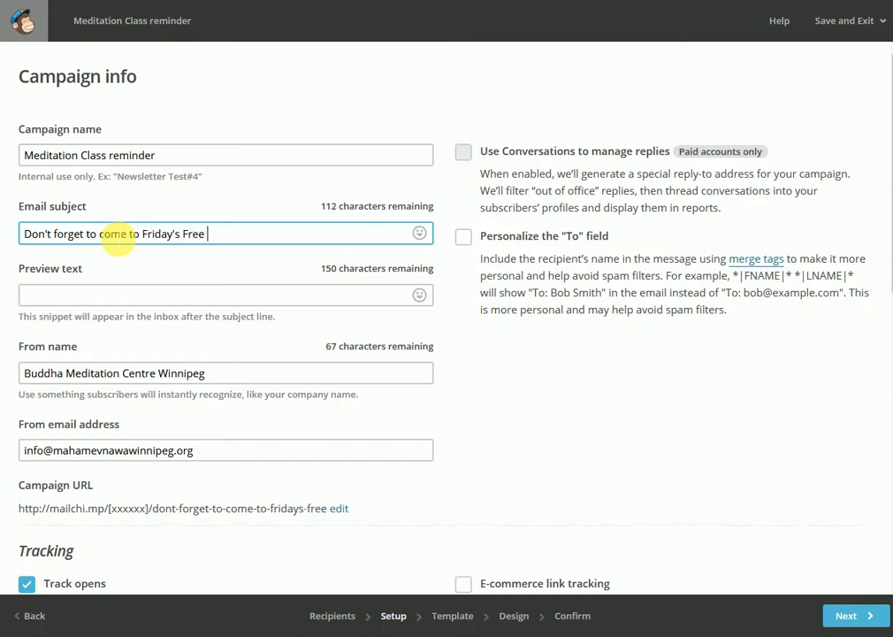
text( Meditation Cl)
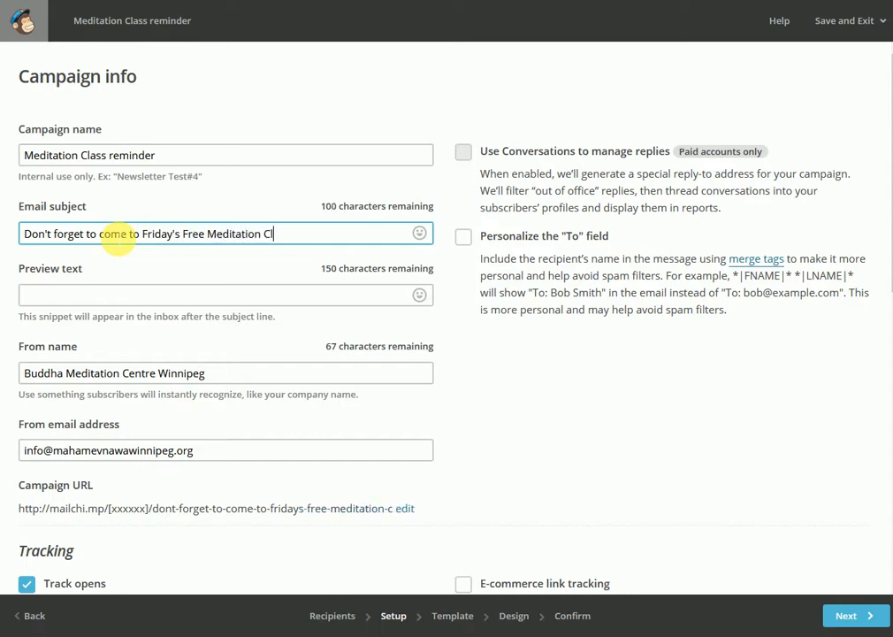
text(ass)
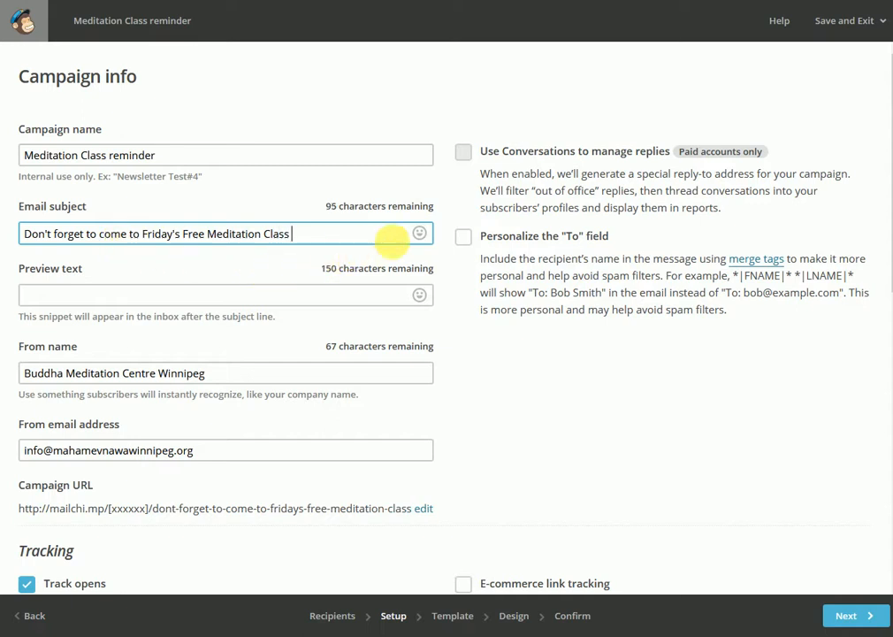
Add folded-hands and sunflower emojis to the end of the email subject, and delete the folded-hands emoji
click(420, 235)
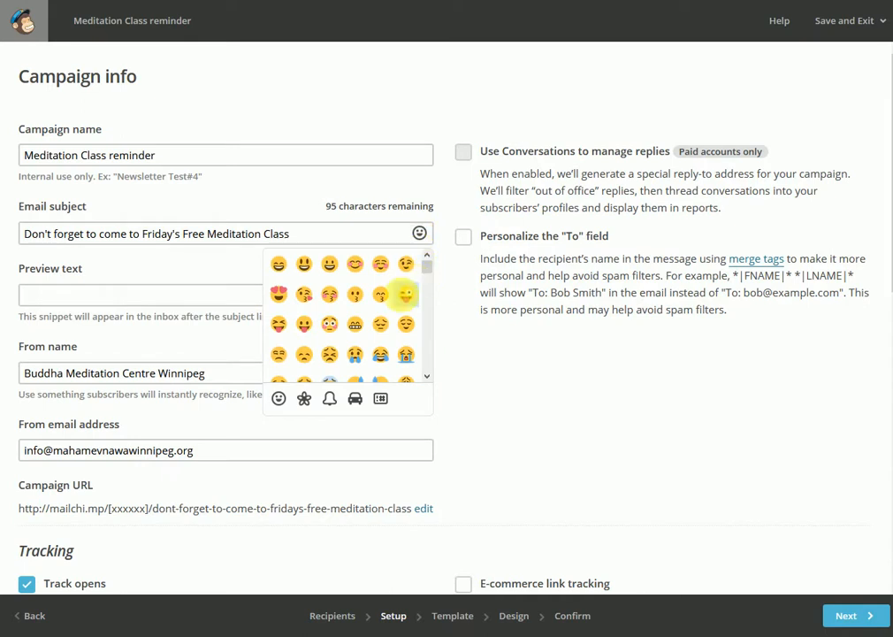
drag(429, 265, 411, 328)
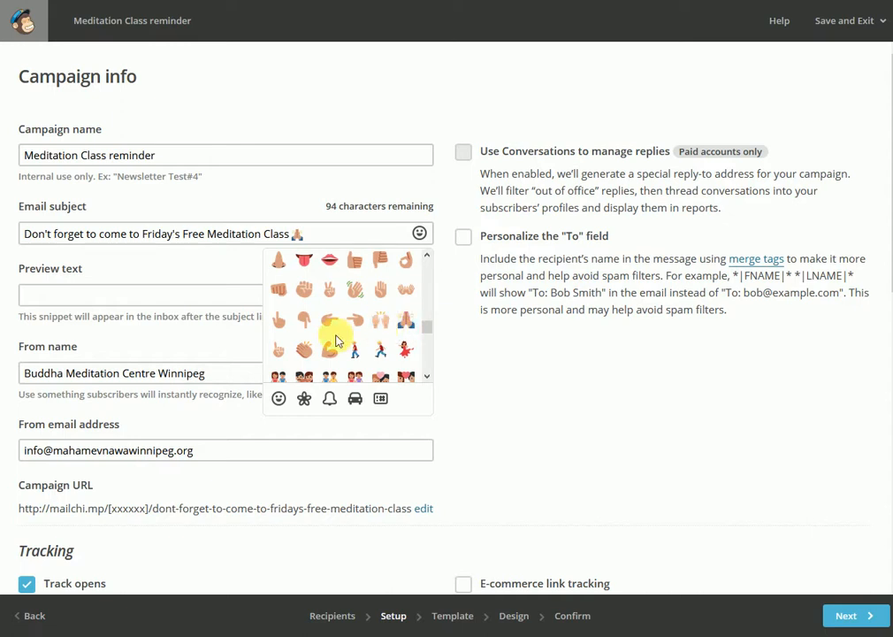
click(304, 399)
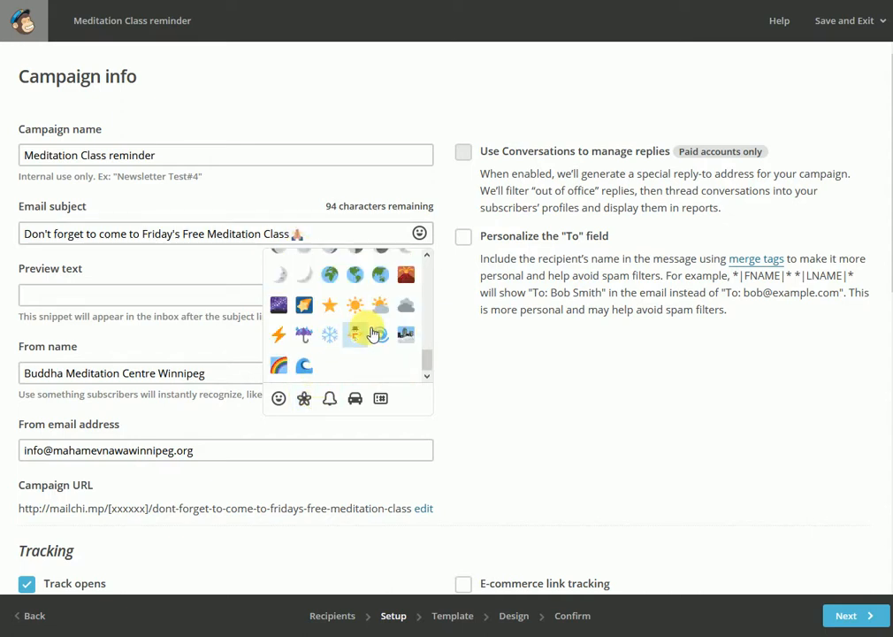
scroll(368, 332, up, 5)
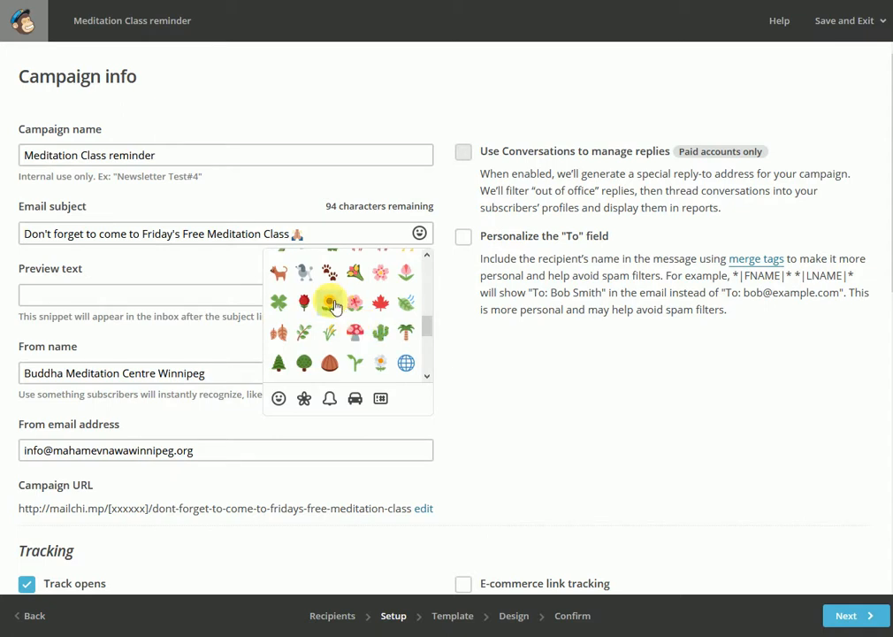
click(299, 234)
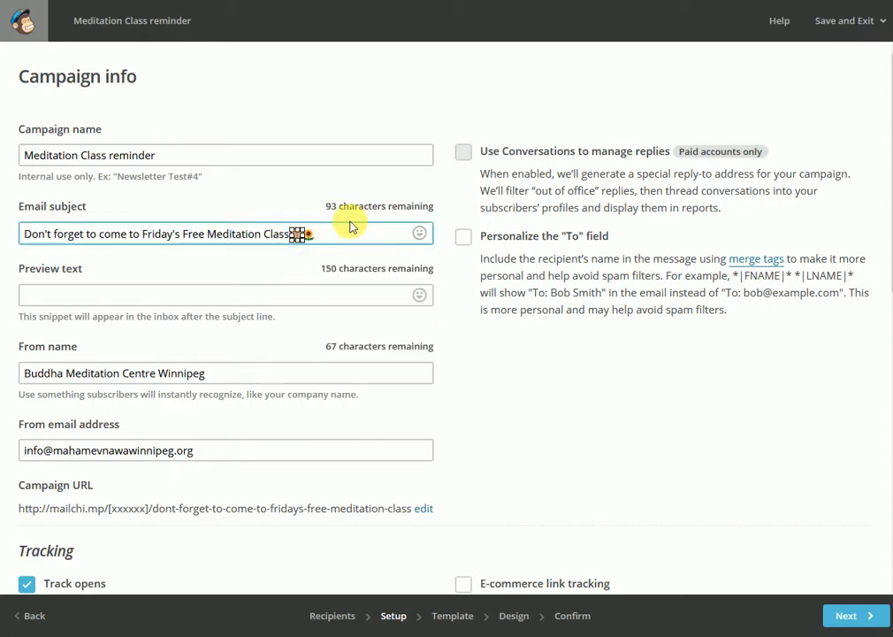
key(BackSpace)
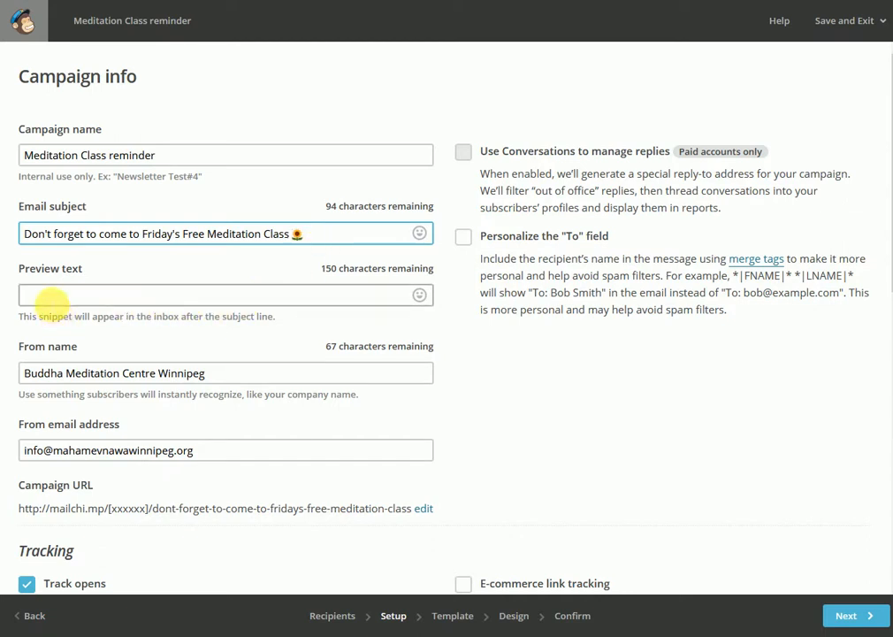
click(50, 297)
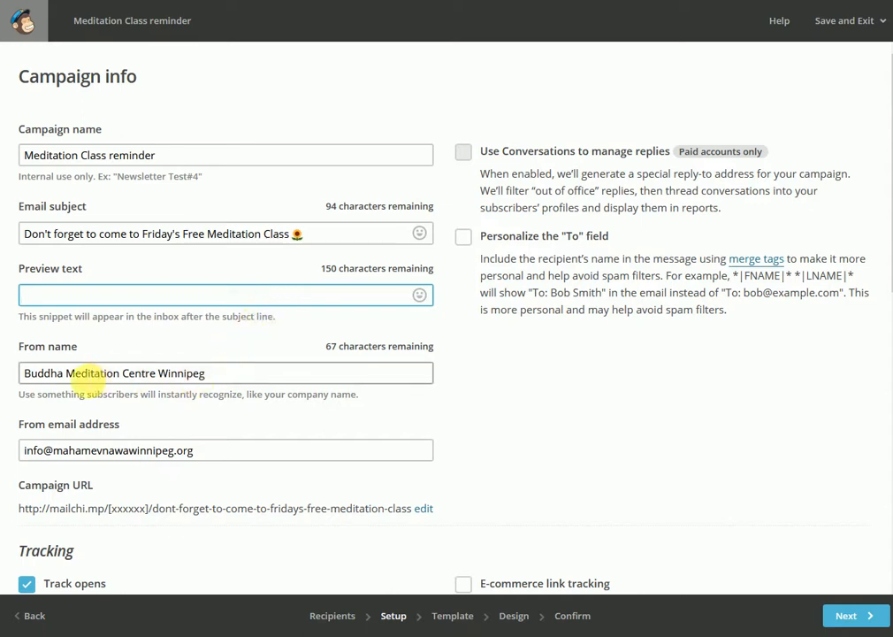
double_click(36, 373)
drag(78, 371, 216, 371)
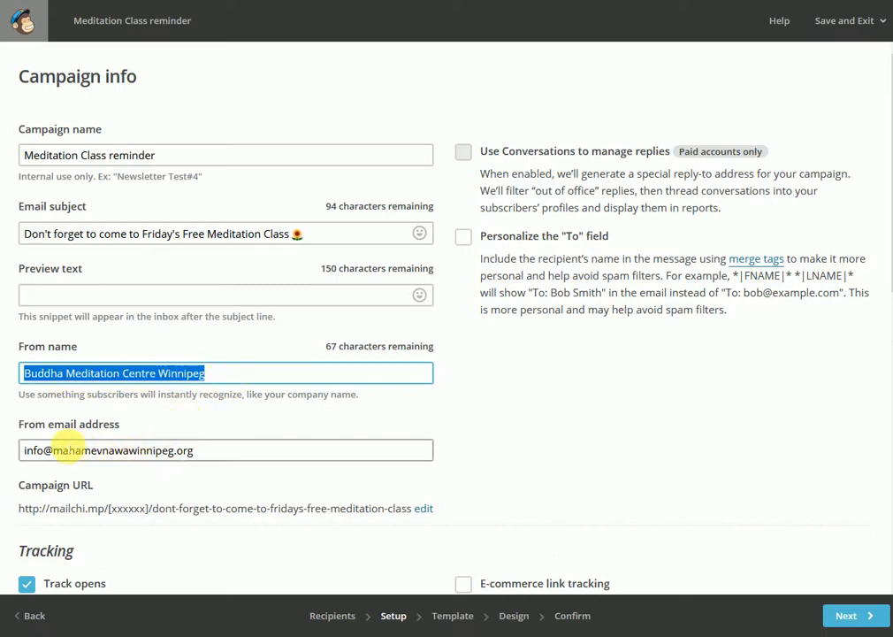
drag(23, 452, 220, 454)
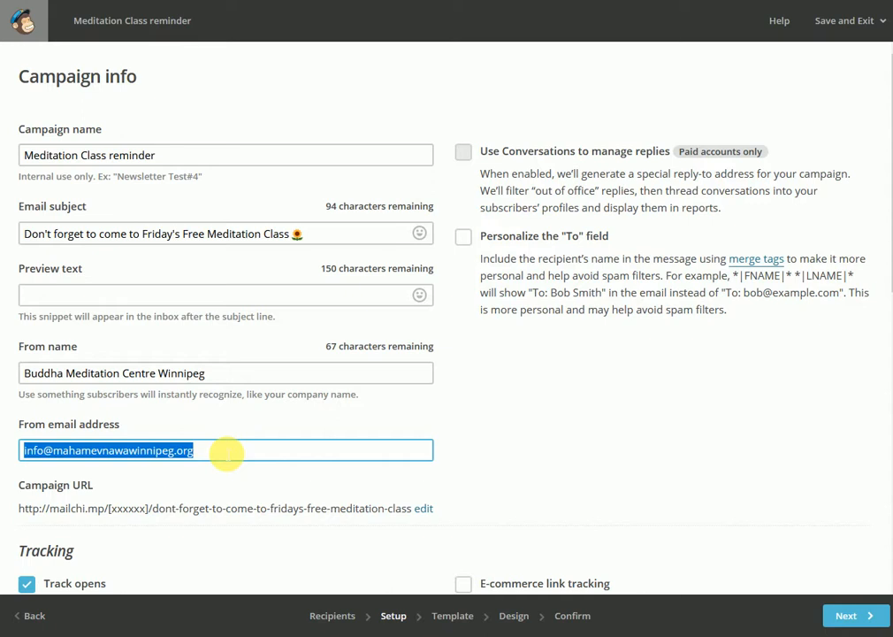
Enable personalization of the "To" field with the *|FNAME|* merge tag and proceed to the template selection
click(466, 240)
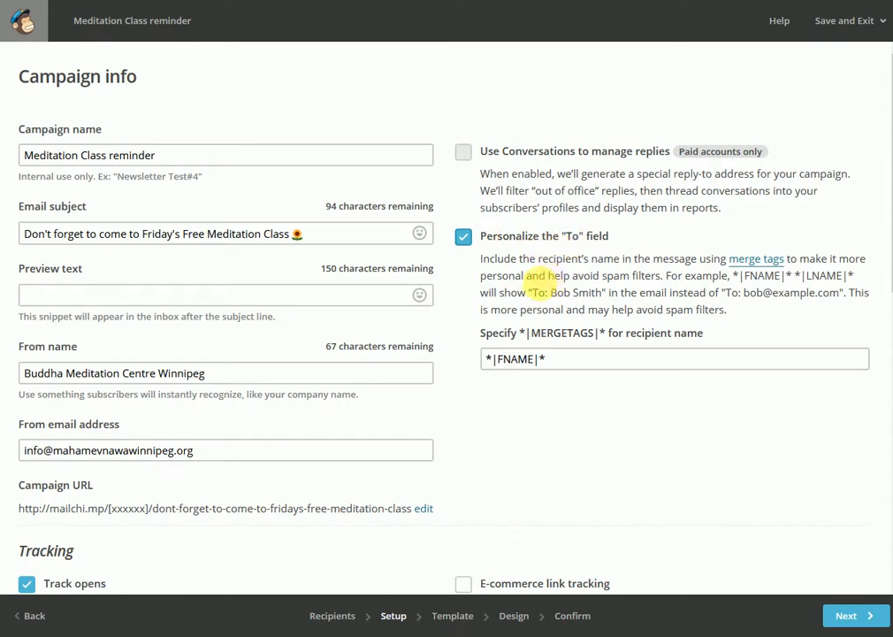
scroll(539, 389, down, 3)
scroll(478, 317, down, 2)
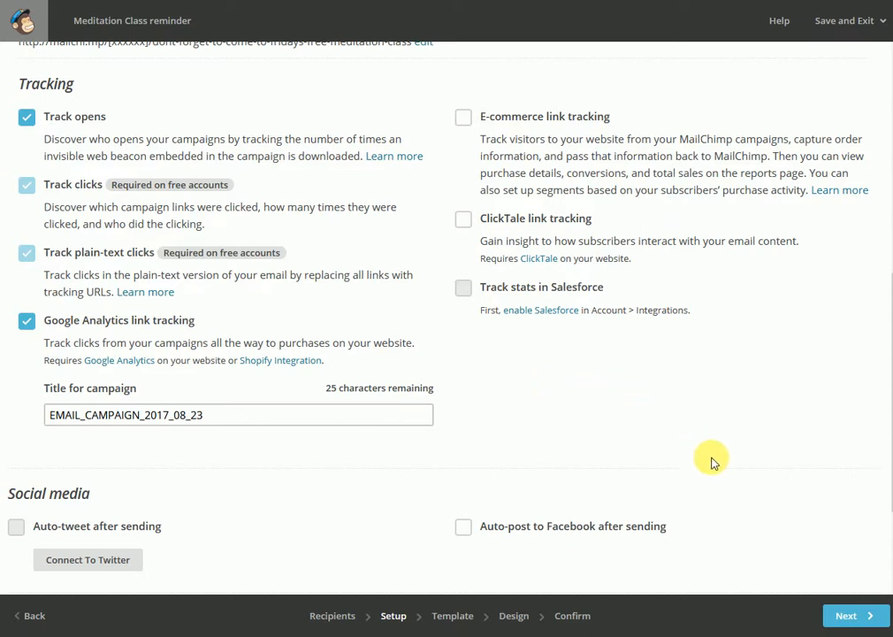
click(845, 619)
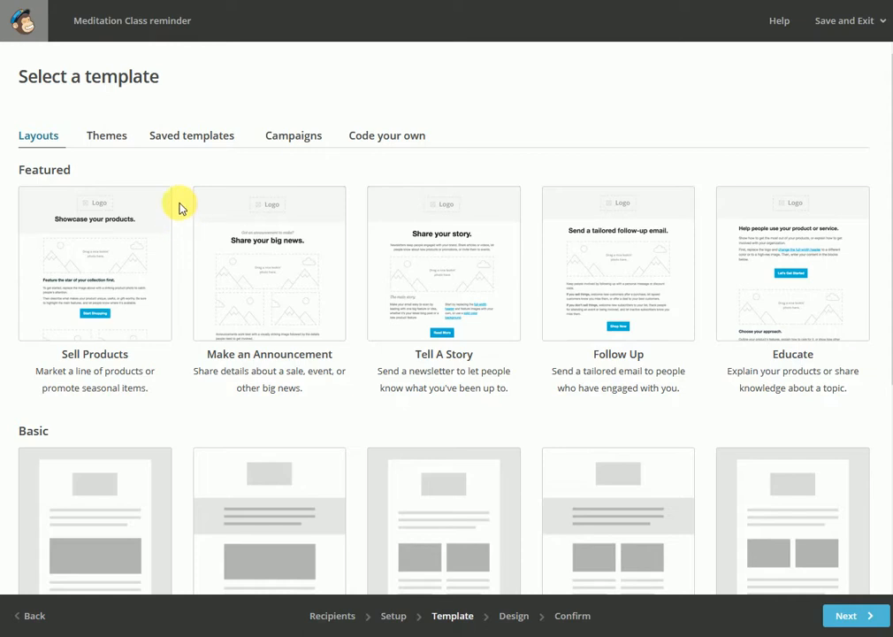
Browse the themes and past campaigns, and choose the basic "1 Column - Full Width" layout as the email template
click(110, 142)
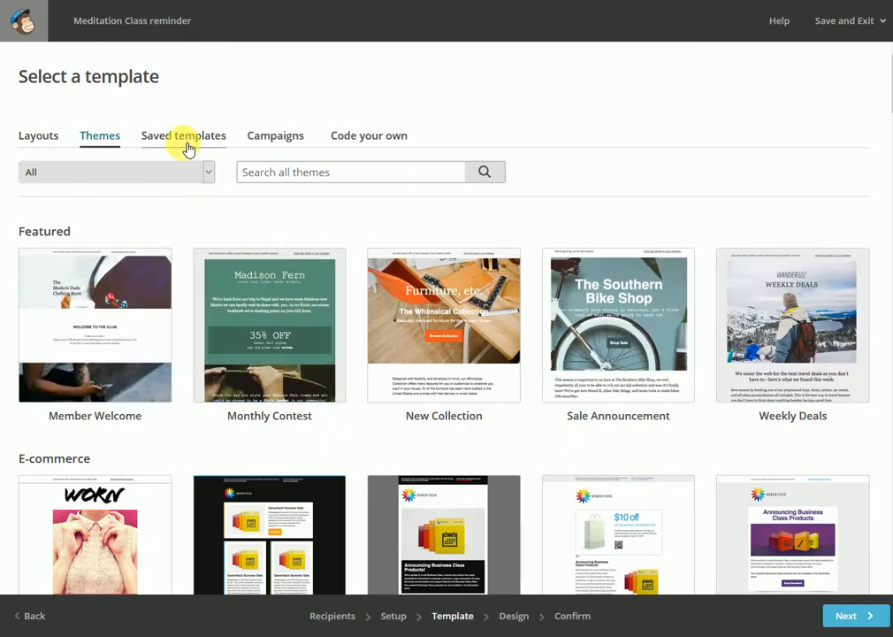
click(275, 142)
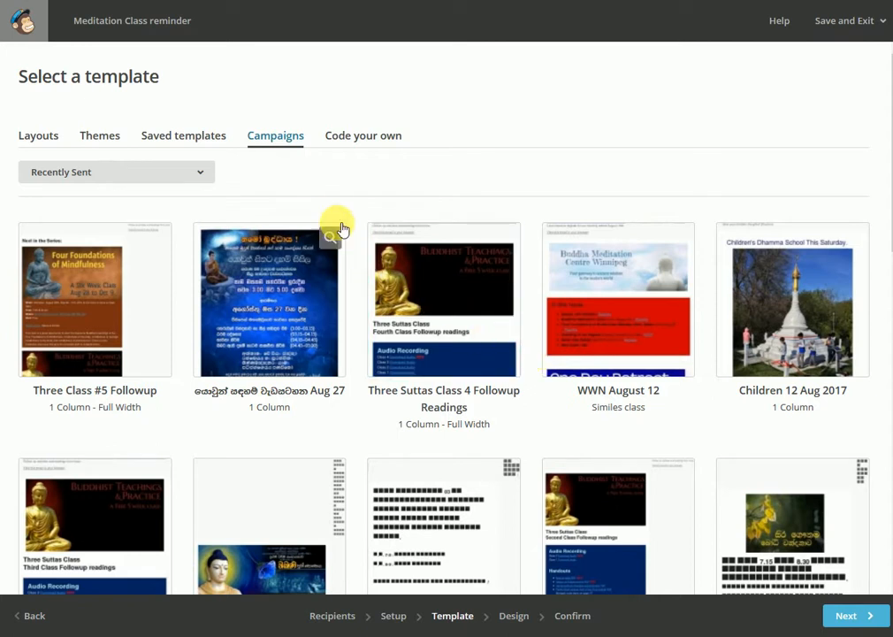
click(38, 139)
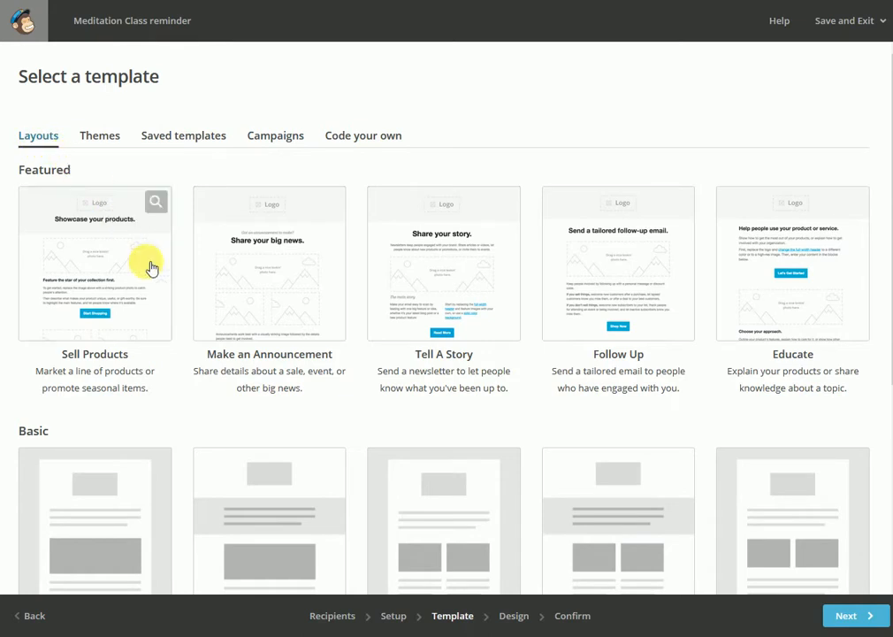
scroll(289, 455, down, 3)
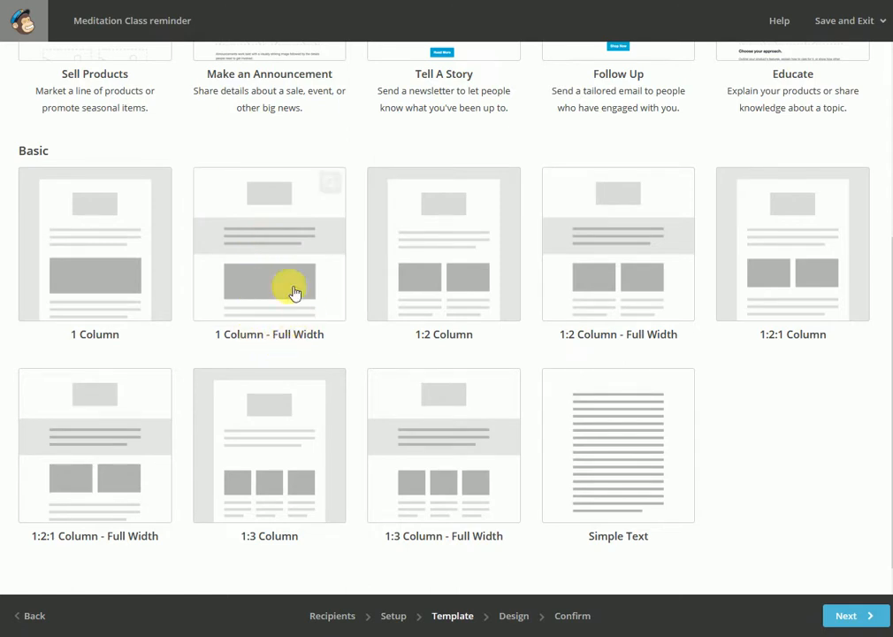
click(280, 240)
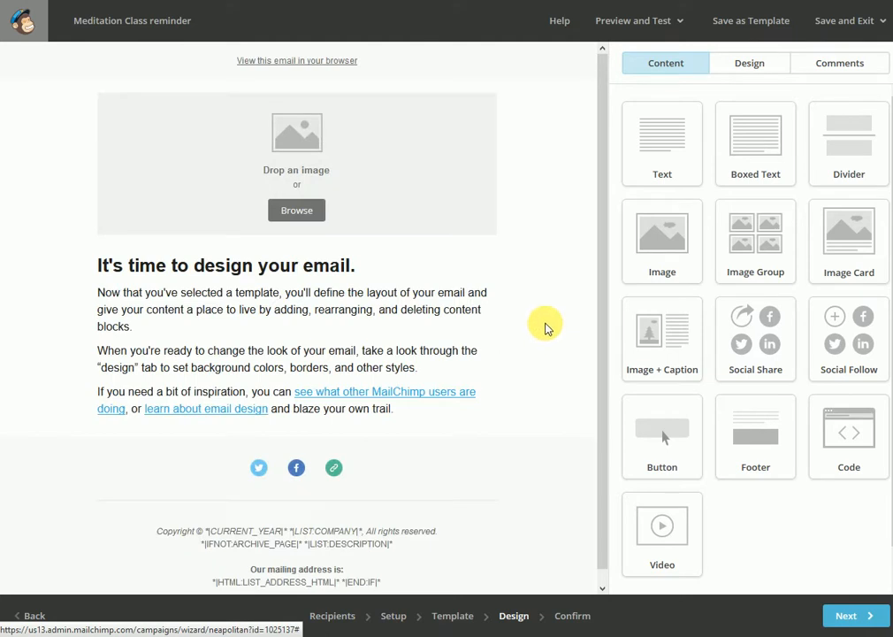
Widen the content-block area beside the email preview and delete the "View this email in your browser" block
mouse_move(506, 234)
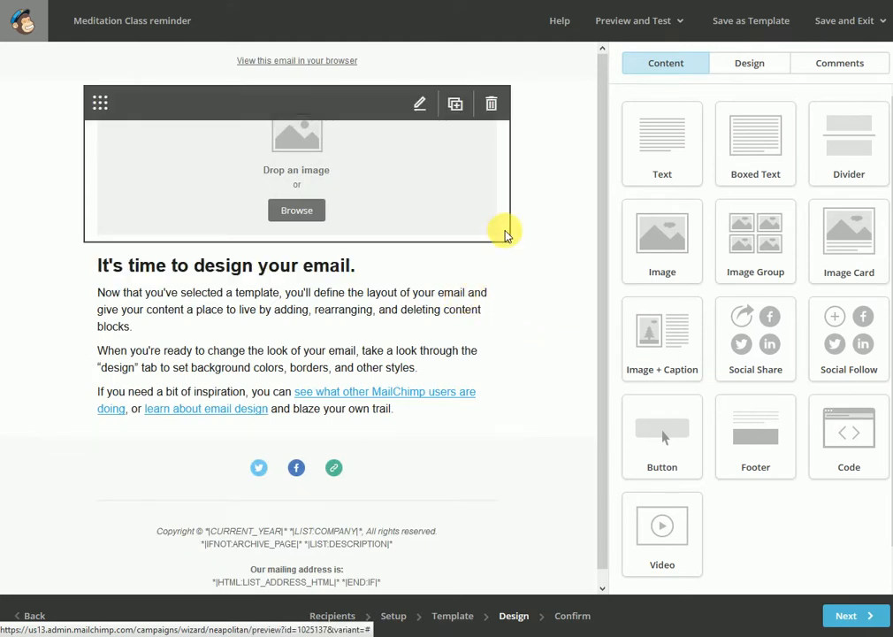
drag(608, 261, 518, 274)
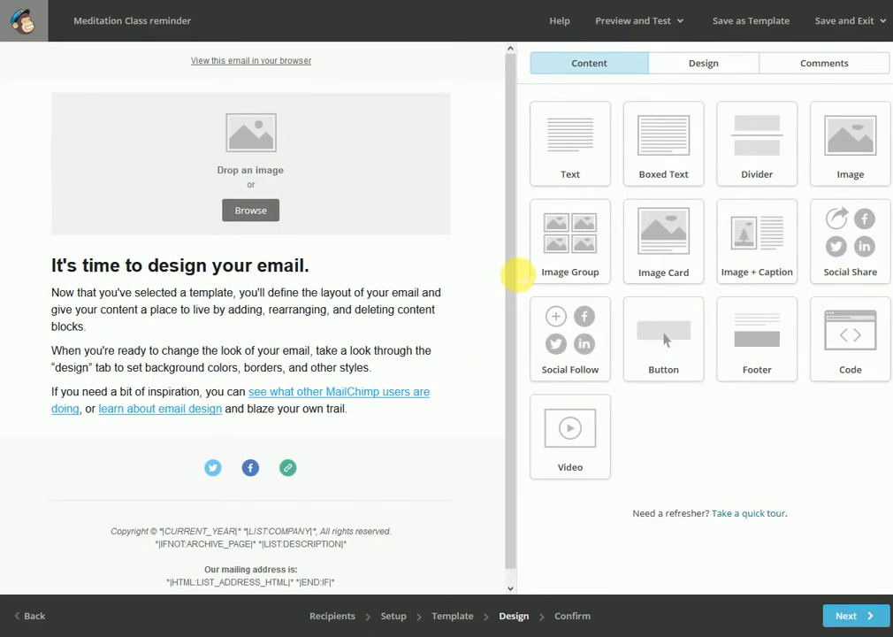
mouse_move(460, 231)
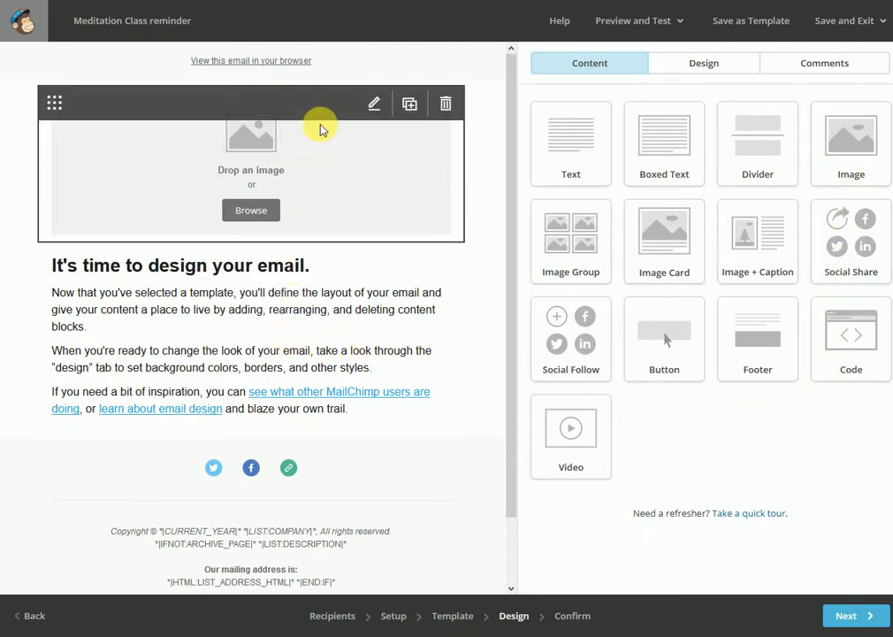
scroll(342, 71, up, 1)
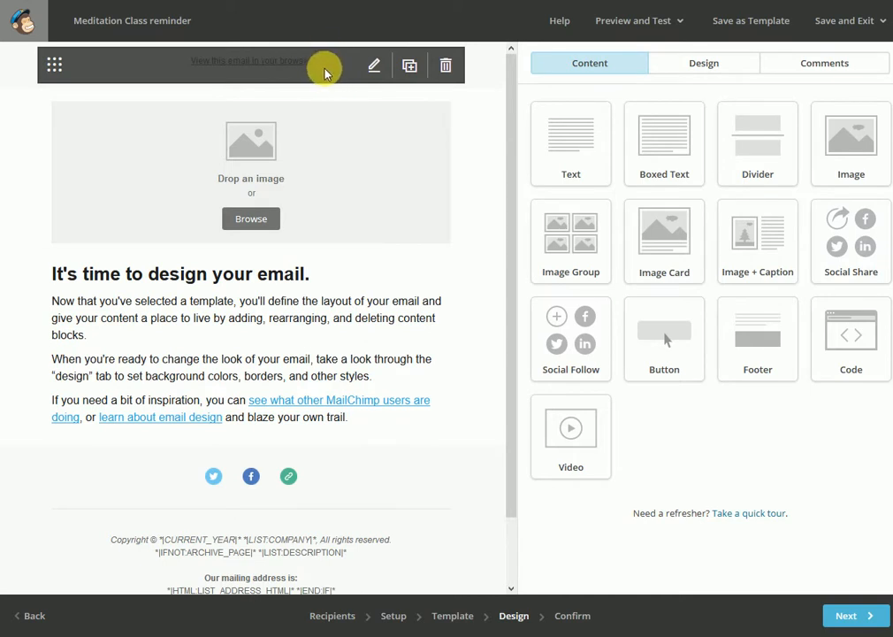
click(446, 65)
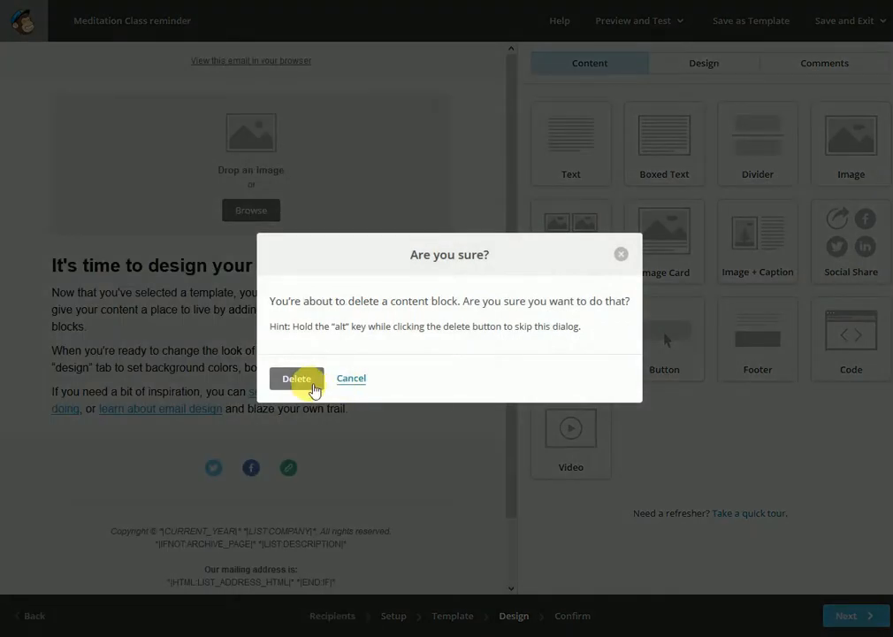
click(307, 383)
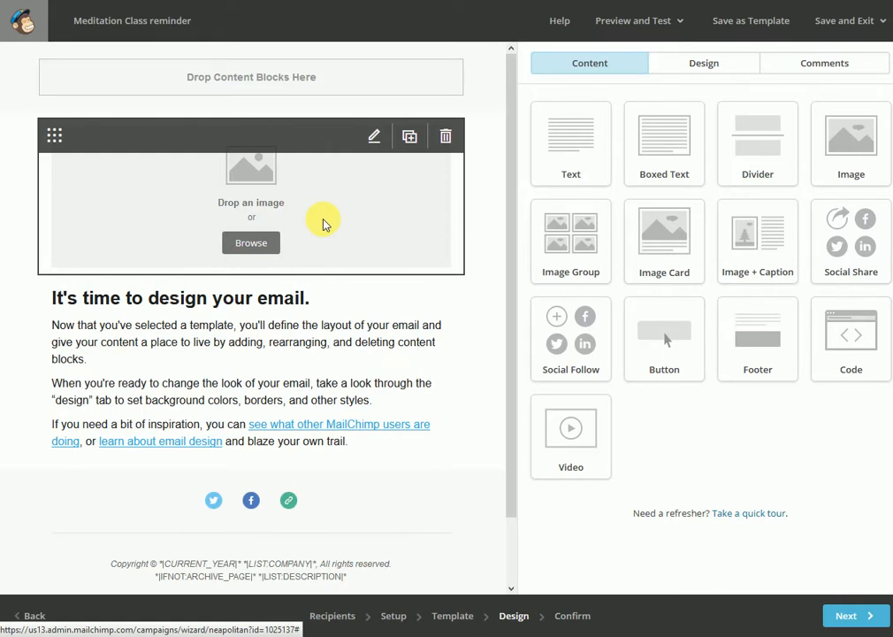
Add a second image block above the "It's time to design your email." text and insert the sunset boat image ganga.jpg
drag(870, 152, 288, 311)
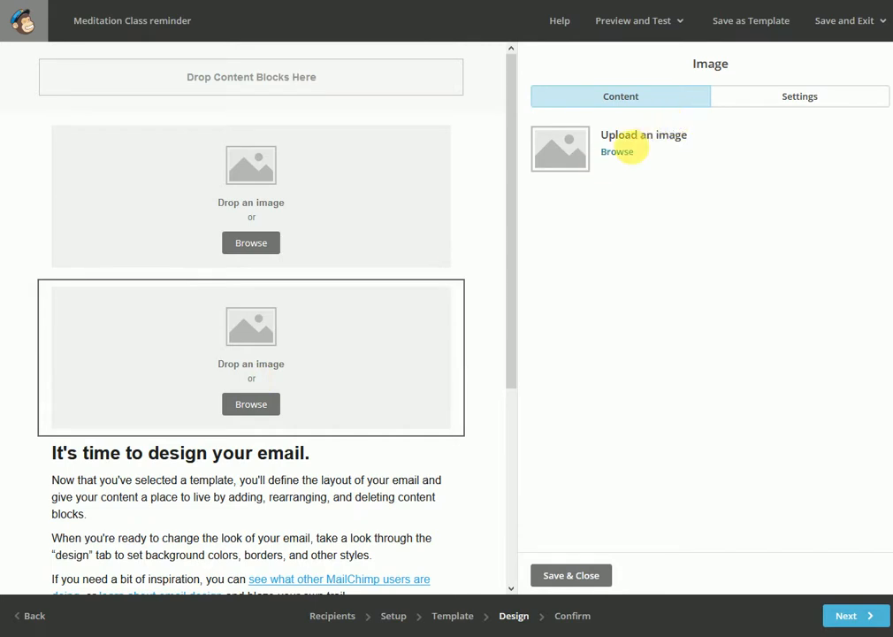
click(619, 153)
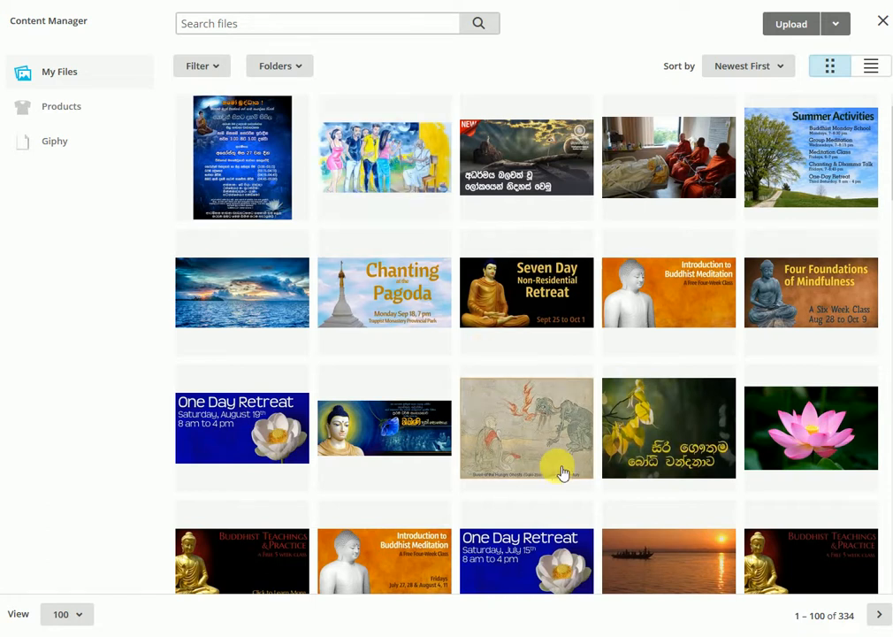
scroll(624, 508, down, 3)
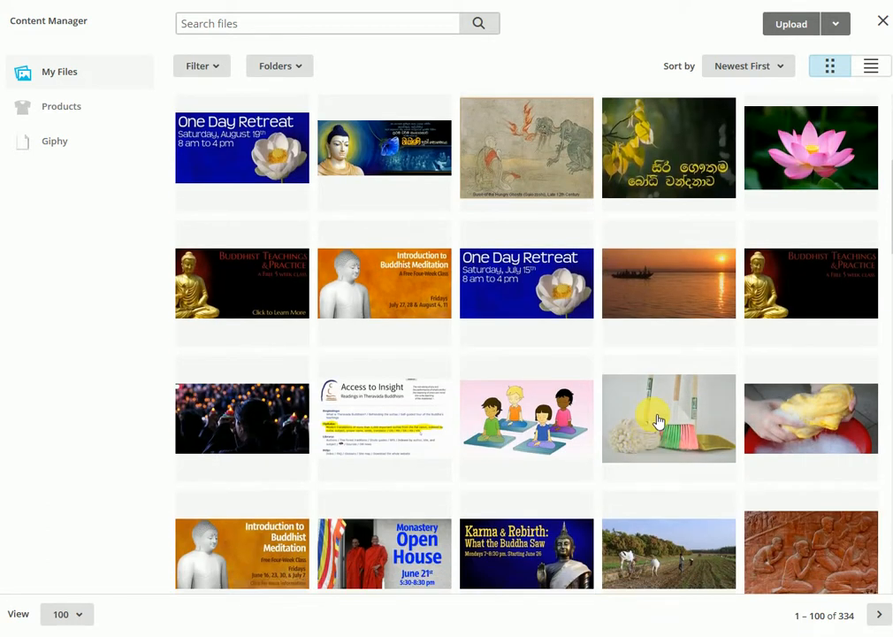
click(668, 291)
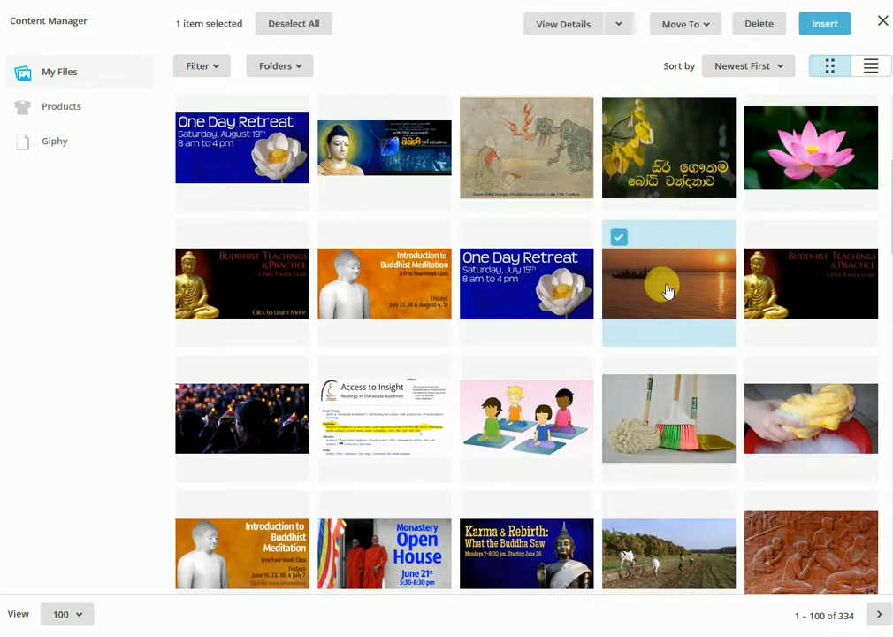
click(822, 25)
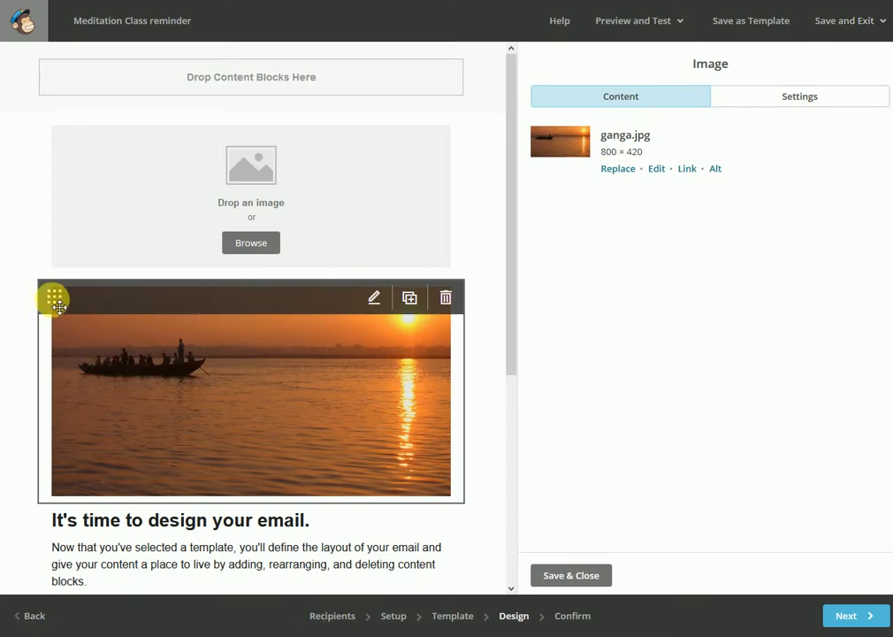
Move the sunset boat image block above the empty image block and look at the image's link options without adding a link
drag(76, 199, 57, 159)
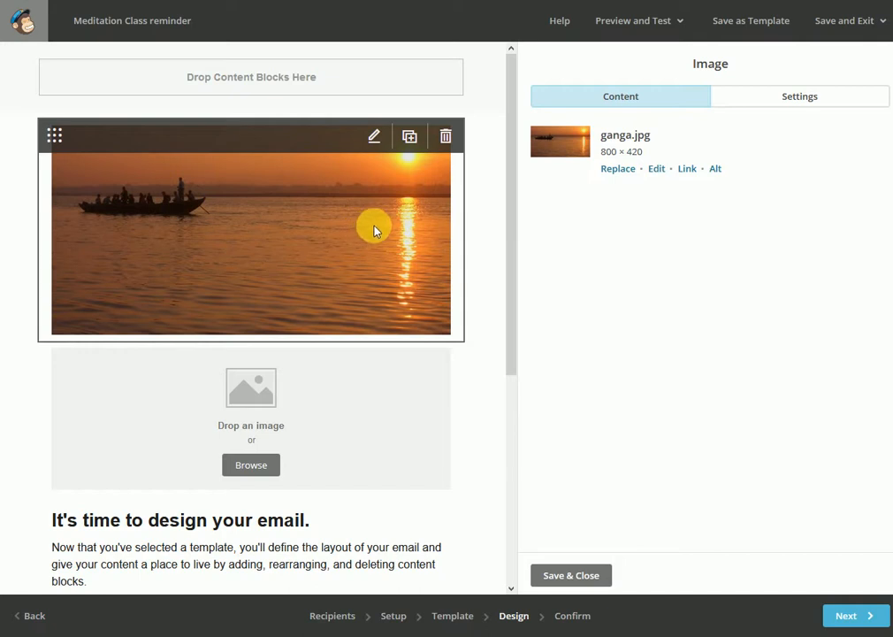
click(688, 171)
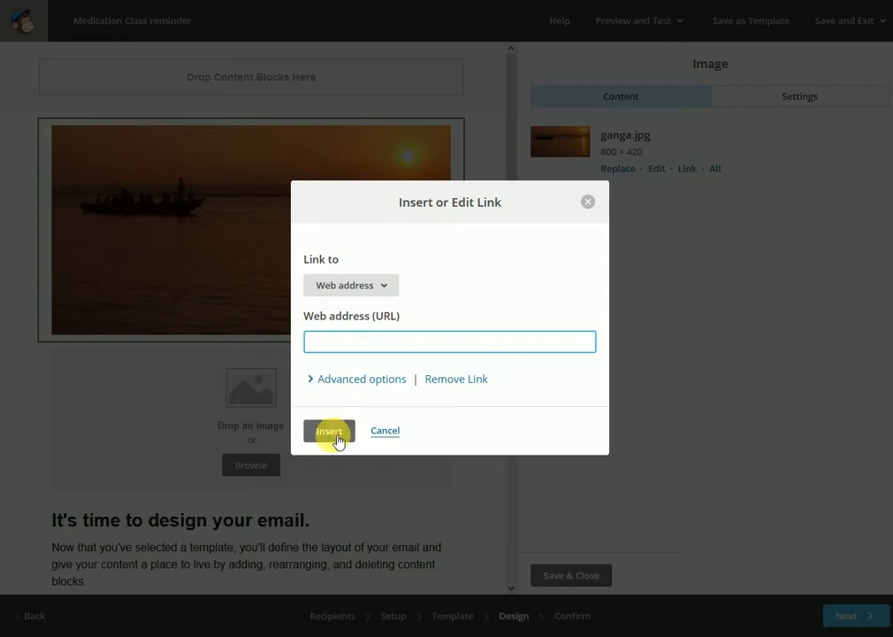
click(385, 434)
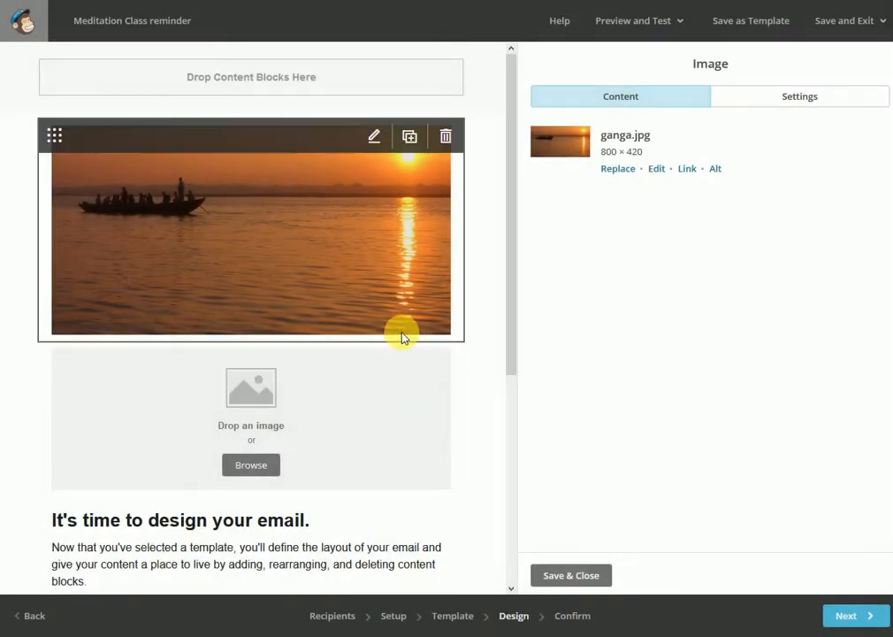
Upload IMG_6874 (Small).JPG from the desktop's image folder into the empty image block, and save and close the block
scroll(399, 335, down, 2)
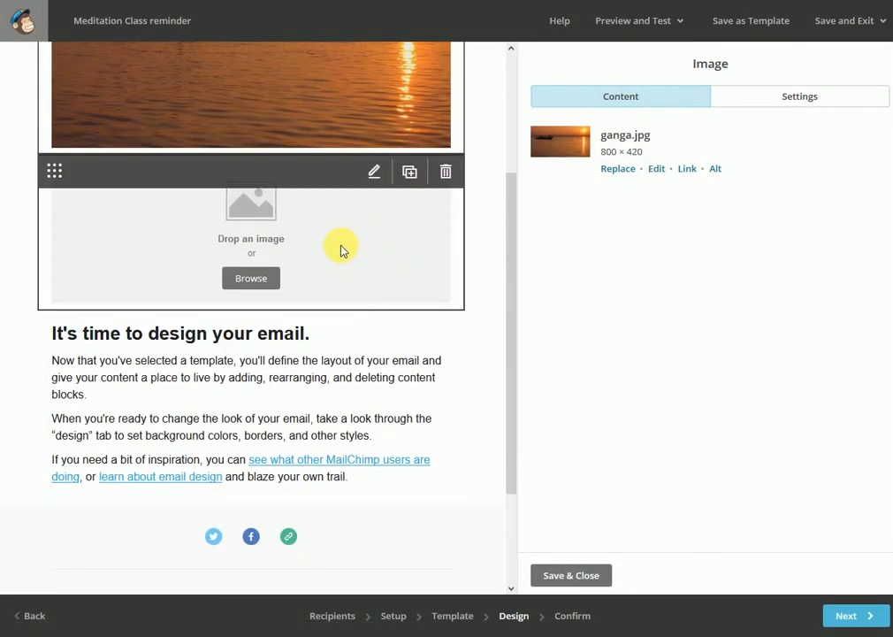
click(403, 234)
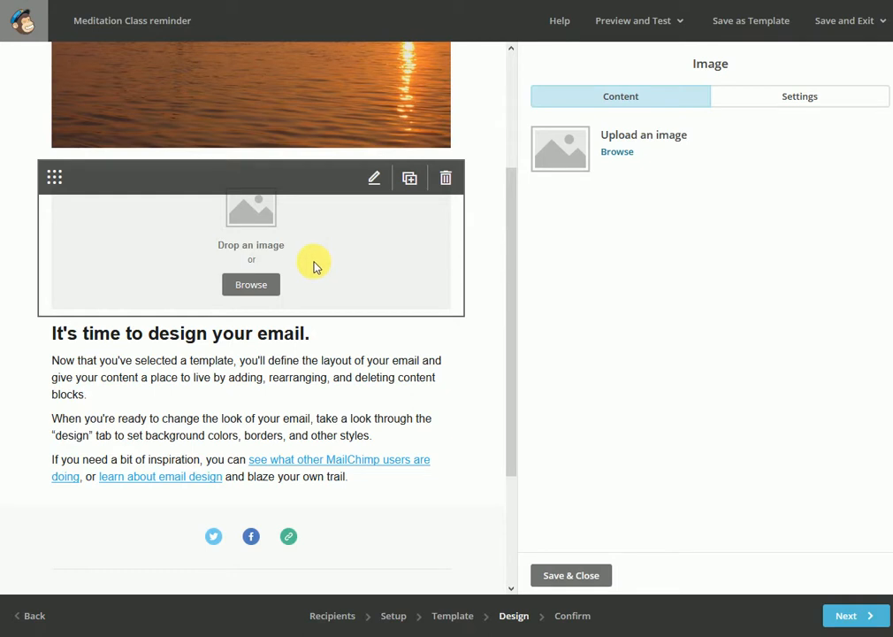
click(192, 636)
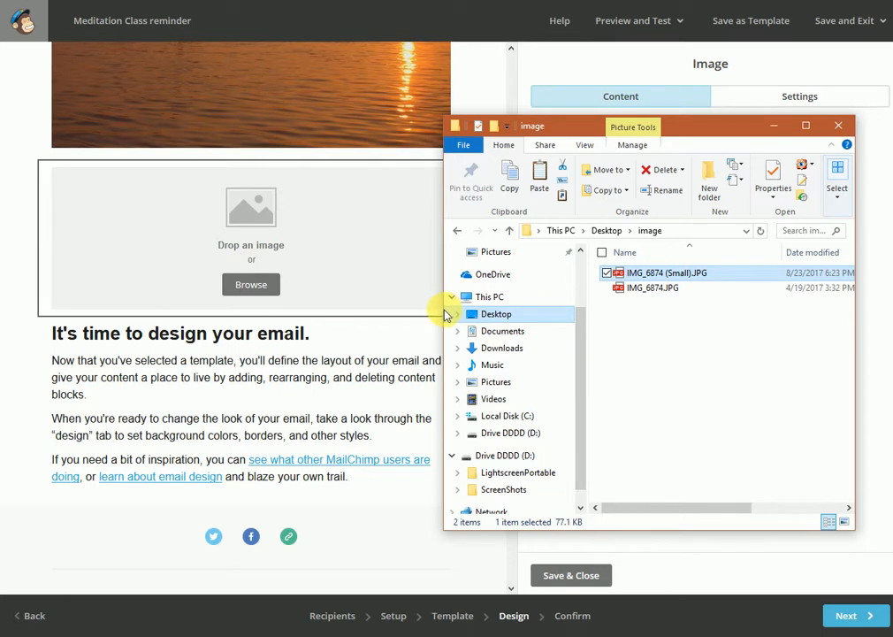
drag(445, 311, 299, 314)
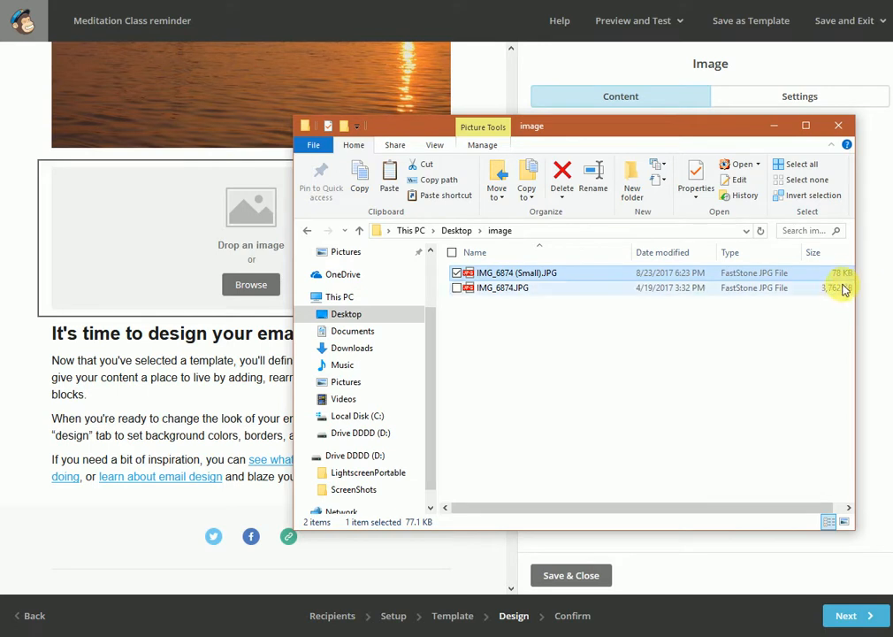
drag(494, 276, 164, 257)
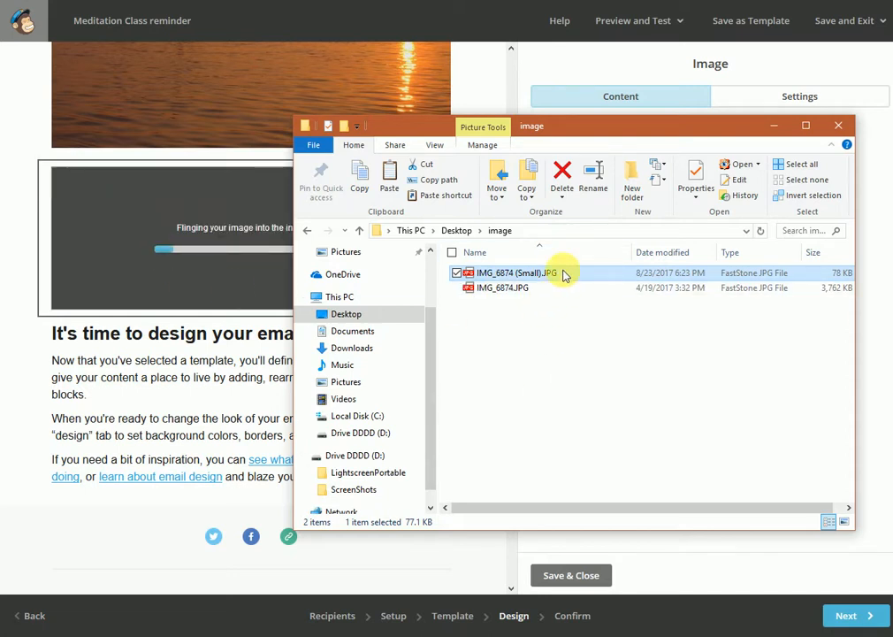
click(774, 126)
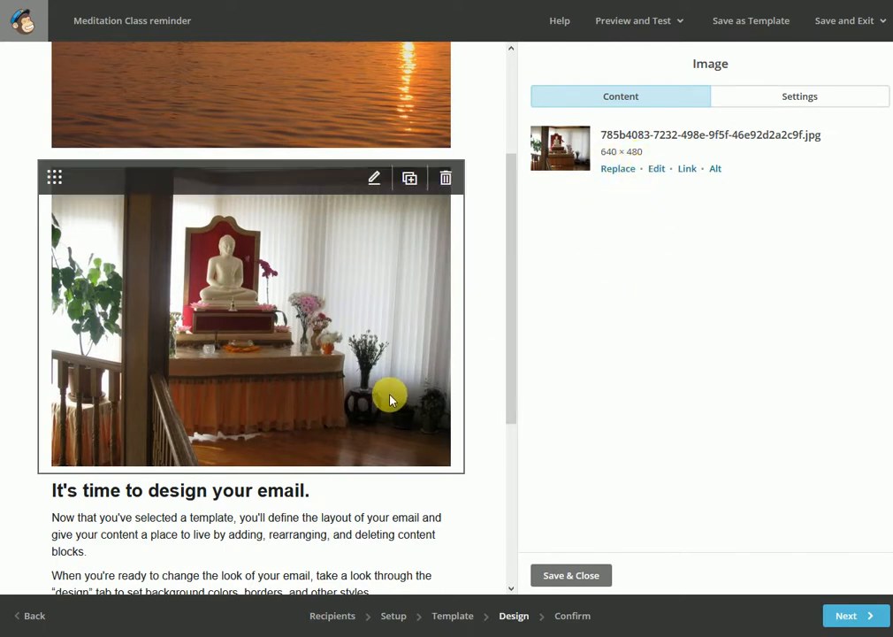
scroll(389, 376, down, 3)
scroll(387, 369, up, 1)
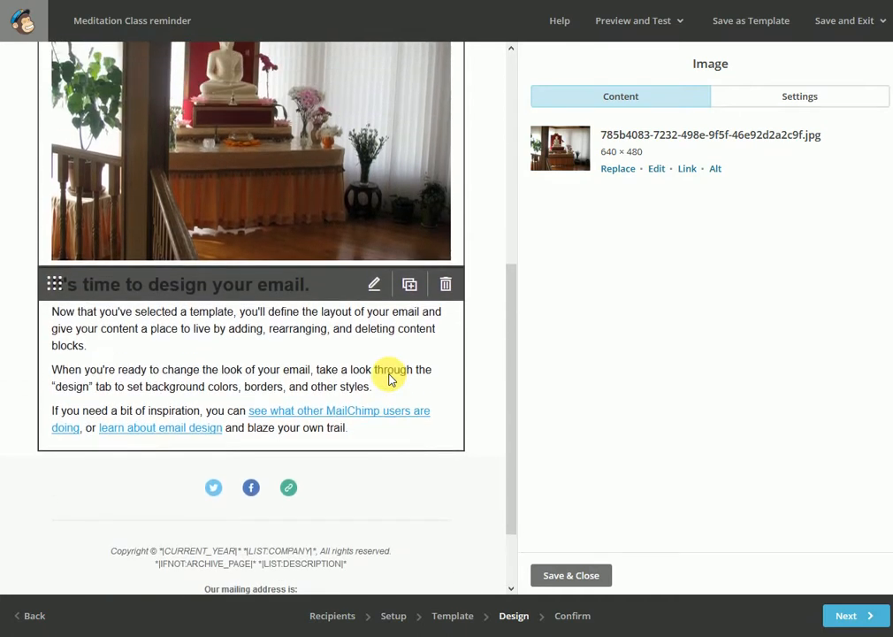
scroll(347, 318, up, 1)
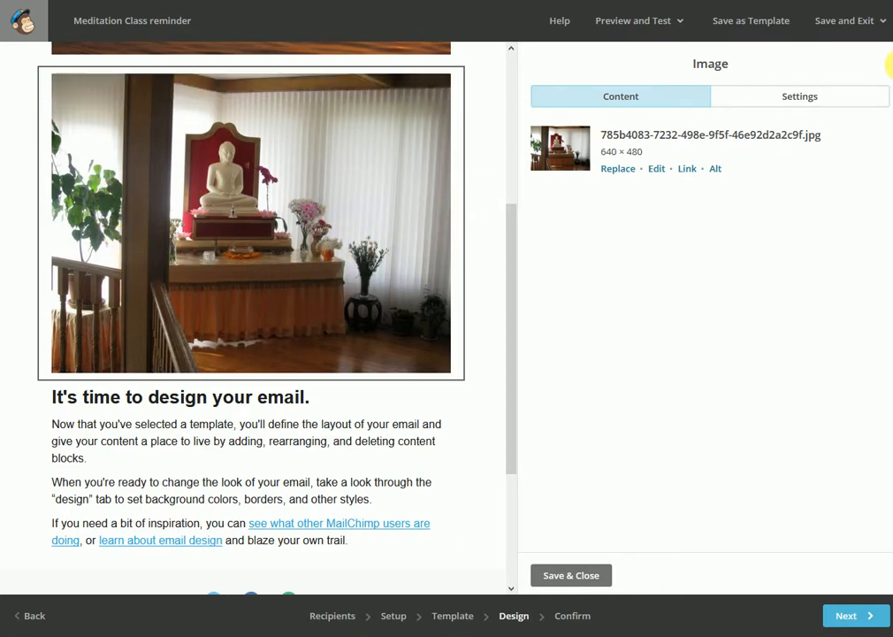
click(557, 576)
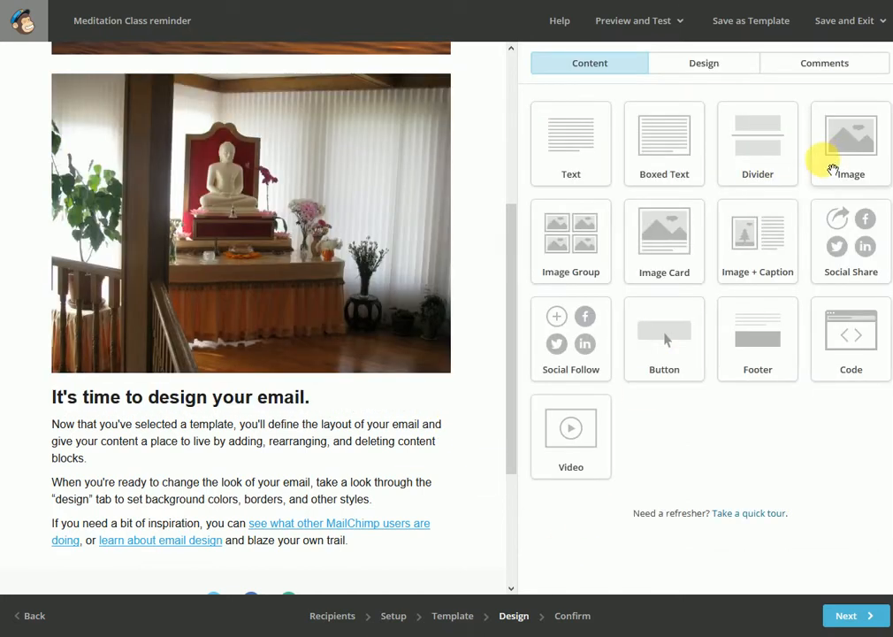
Add an Image Card block below the shrine photo and insert the blue poster image asapuwa youth program.jpeg into it
drag(688, 245, 358, 376)
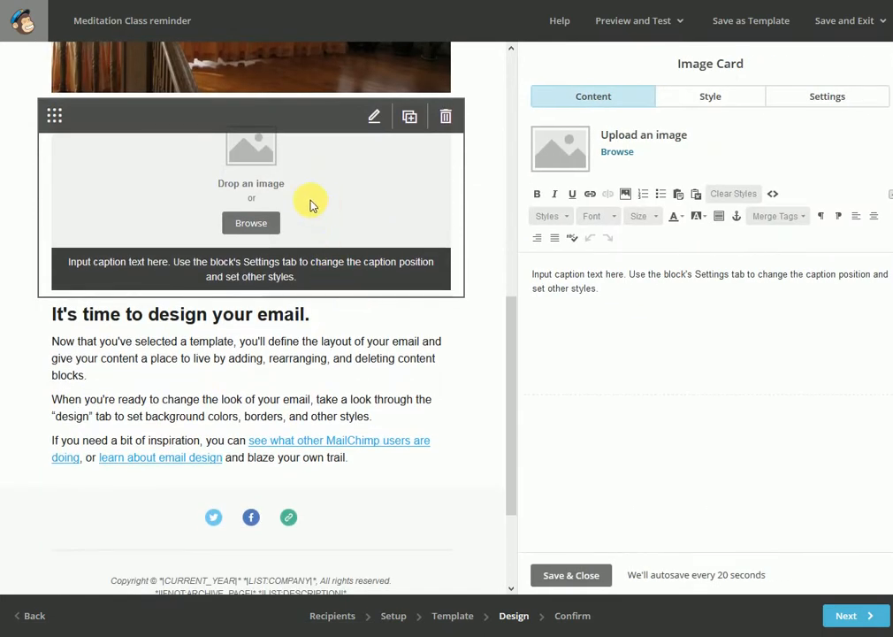
click(623, 154)
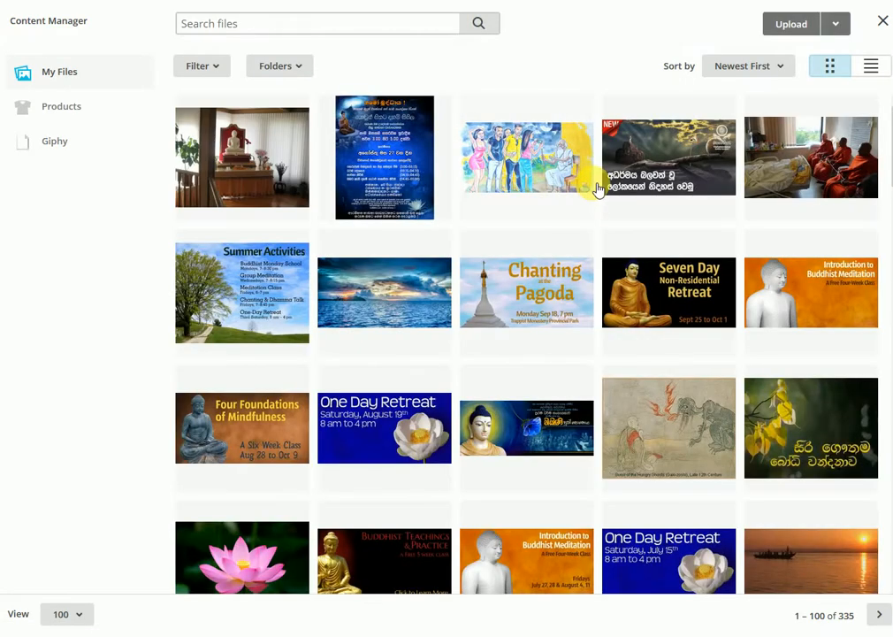
click(395, 165)
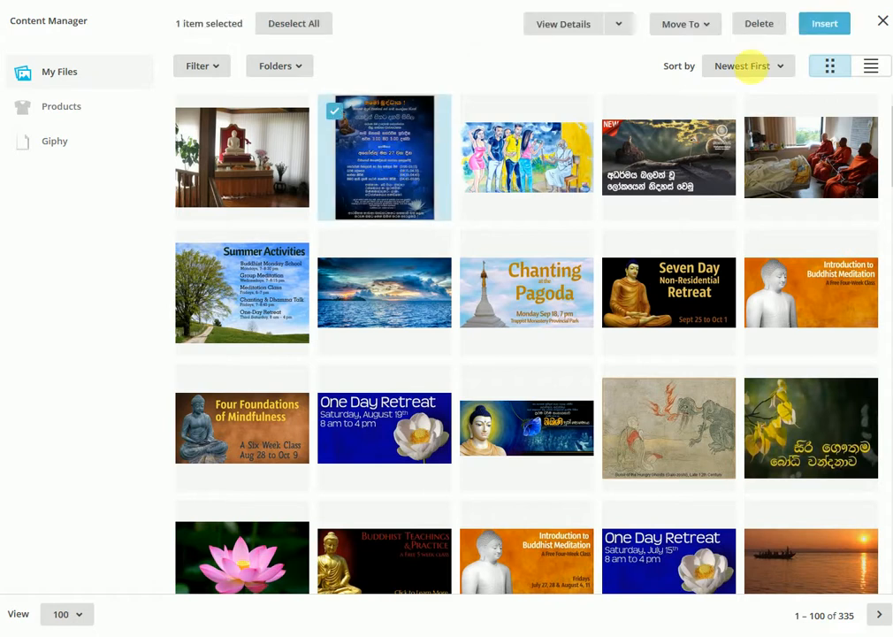
click(825, 24)
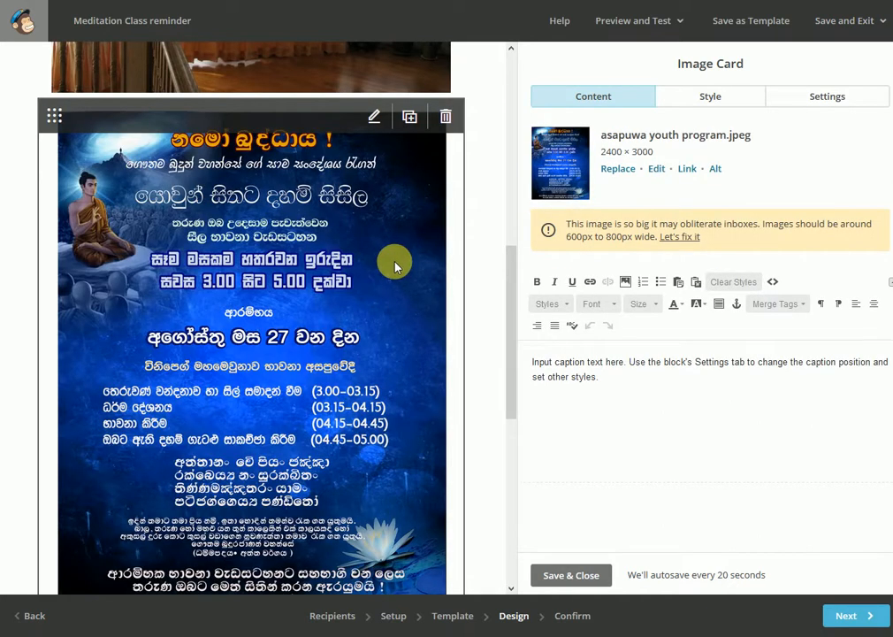
scroll(318, 291, down, 2)
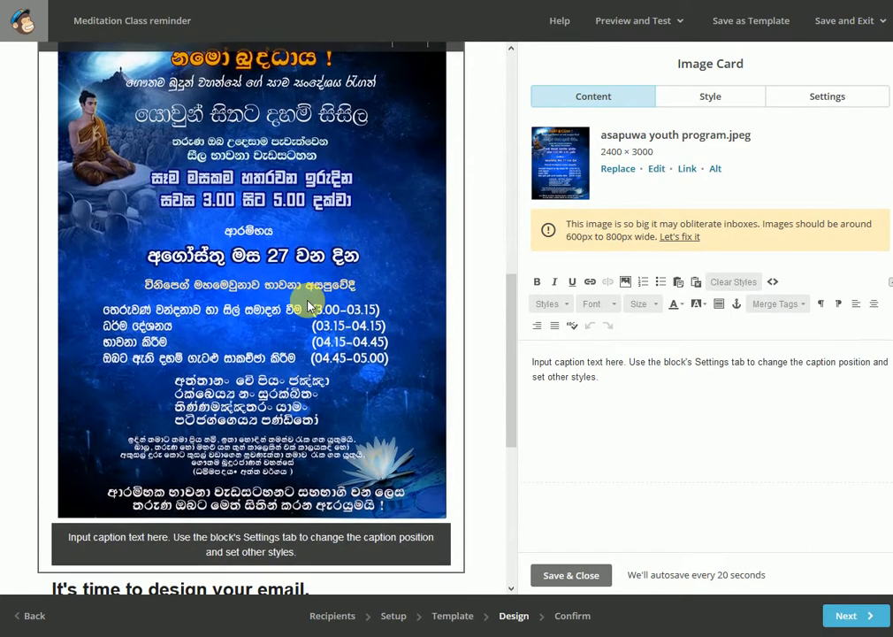
scroll(309, 305, up, 2)
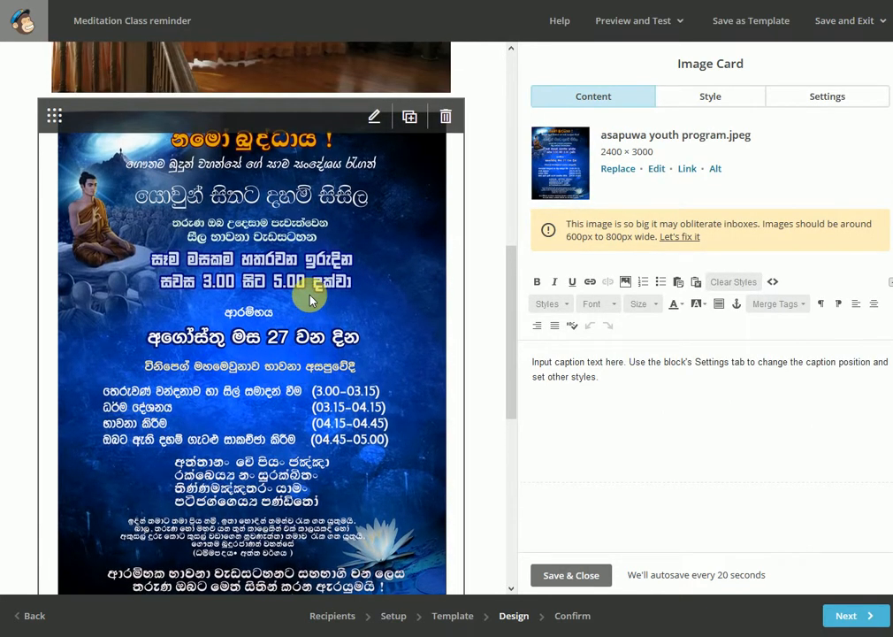
scroll(309, 301, down, 9)
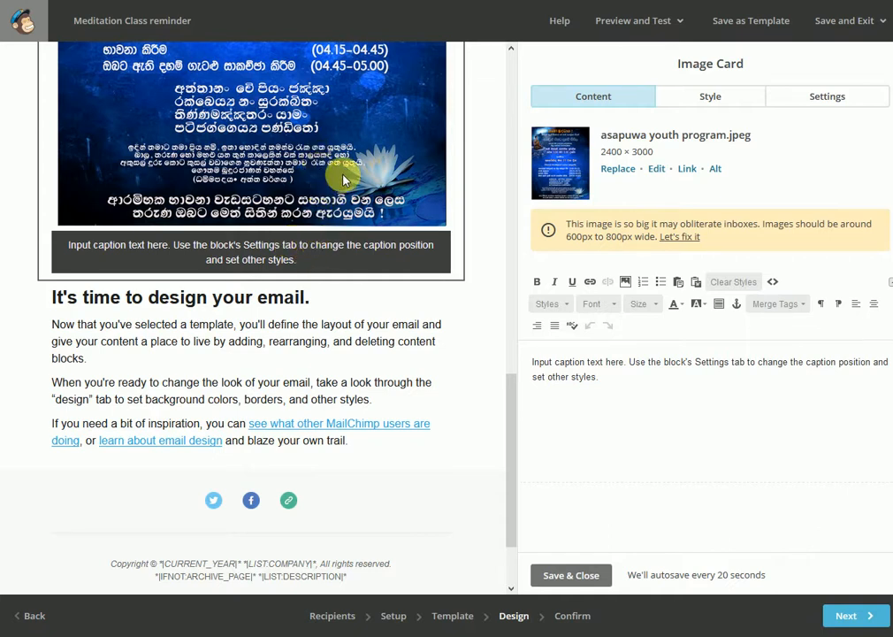
Fix the oversized poster image by resizing it to 819 × 1024, and save the edited image
scroll(344, 180, up, 5)
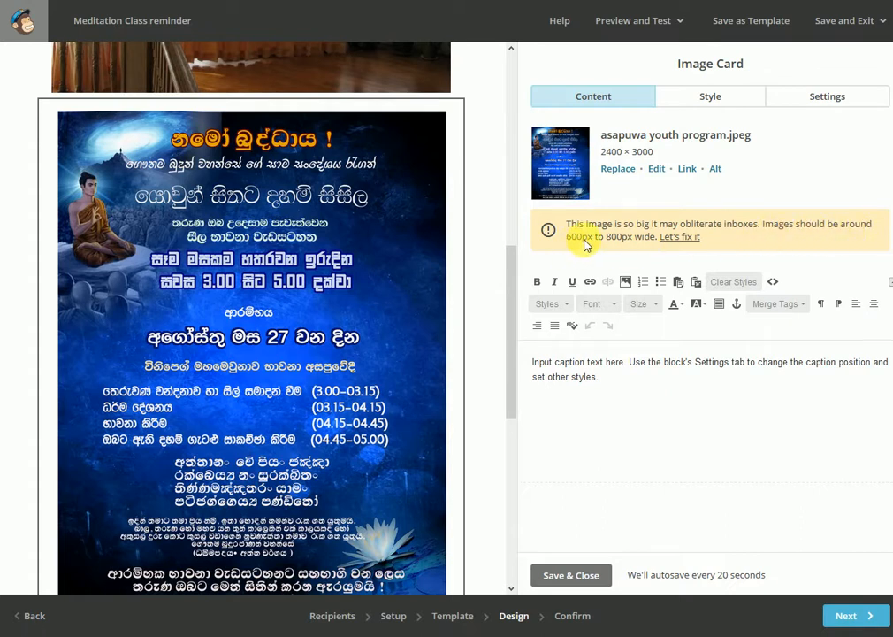
click(679, 237)
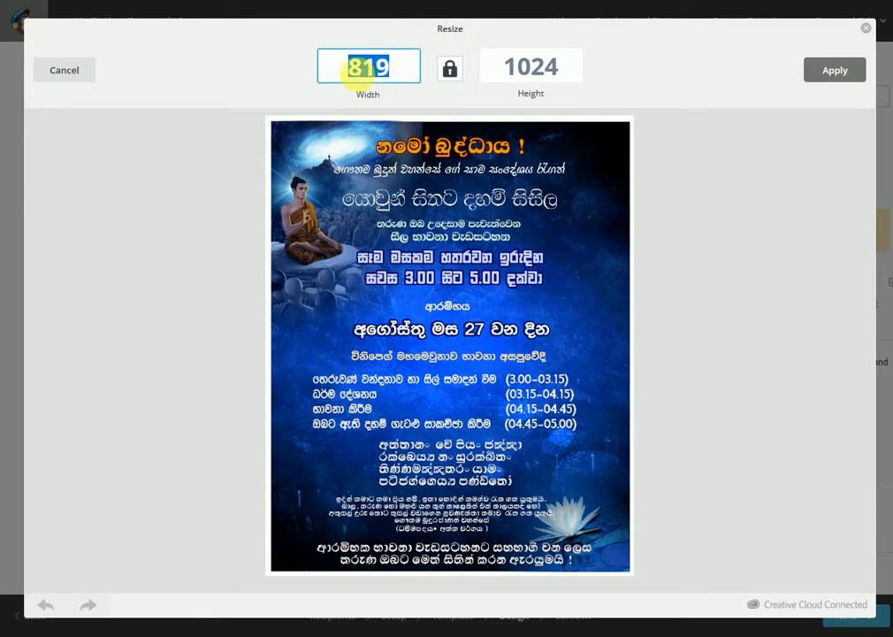
click(831, 79)
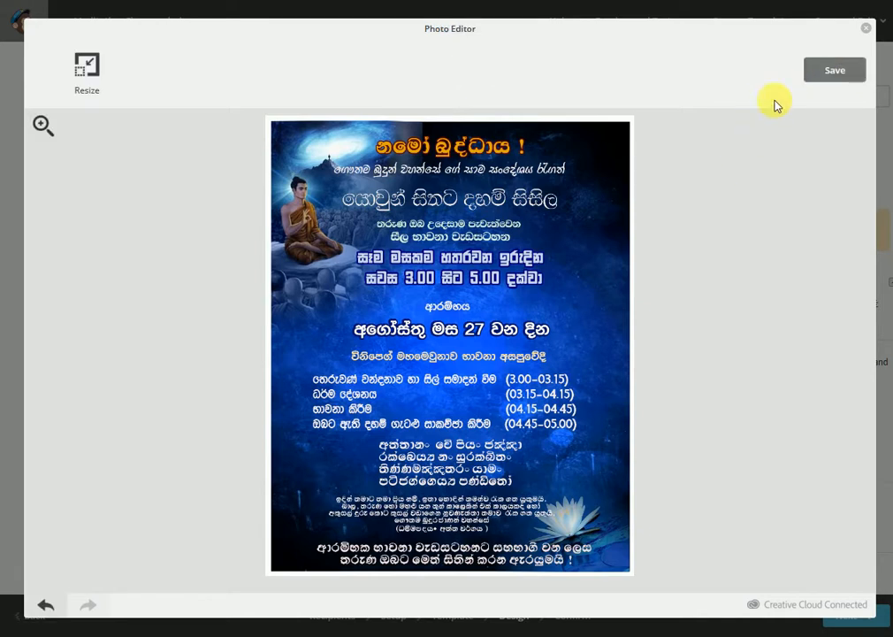
click(823, 78)
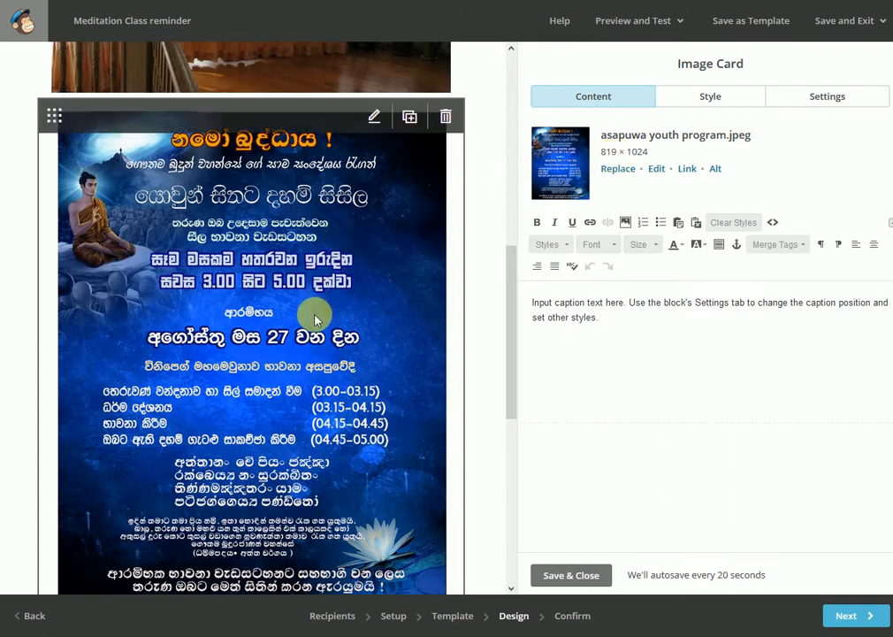
Replace the poster's placeholder caption with the lines "Title", "Date" and "Ttime", a blank line, and "What the event is about"
scroll(315, 319, down, 3)
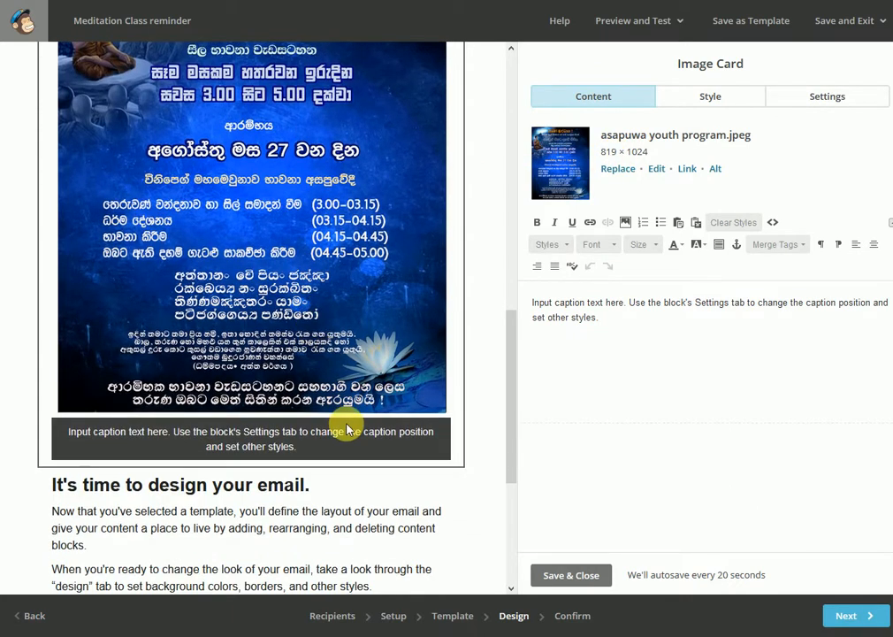
drag(608, 332, 541, 303)
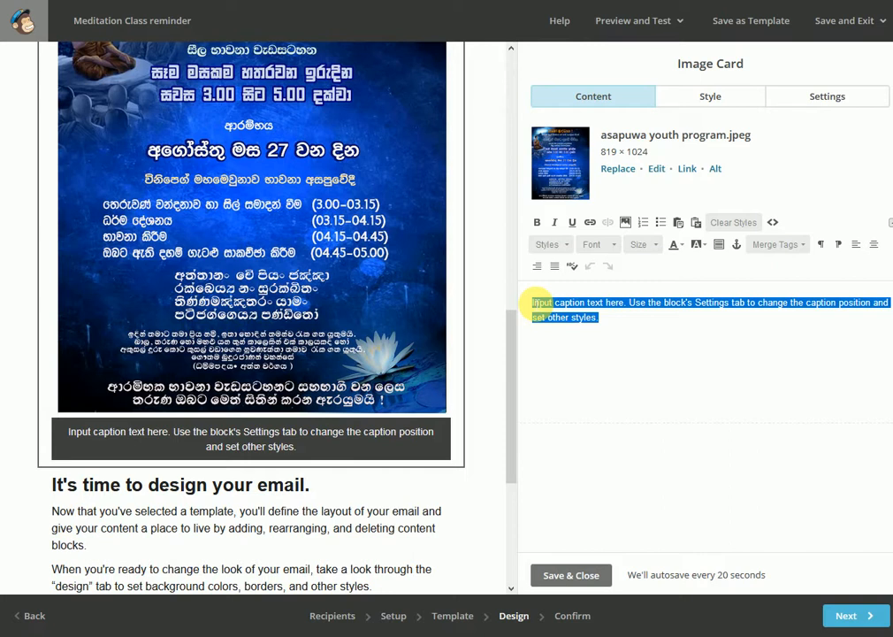
text(Title)
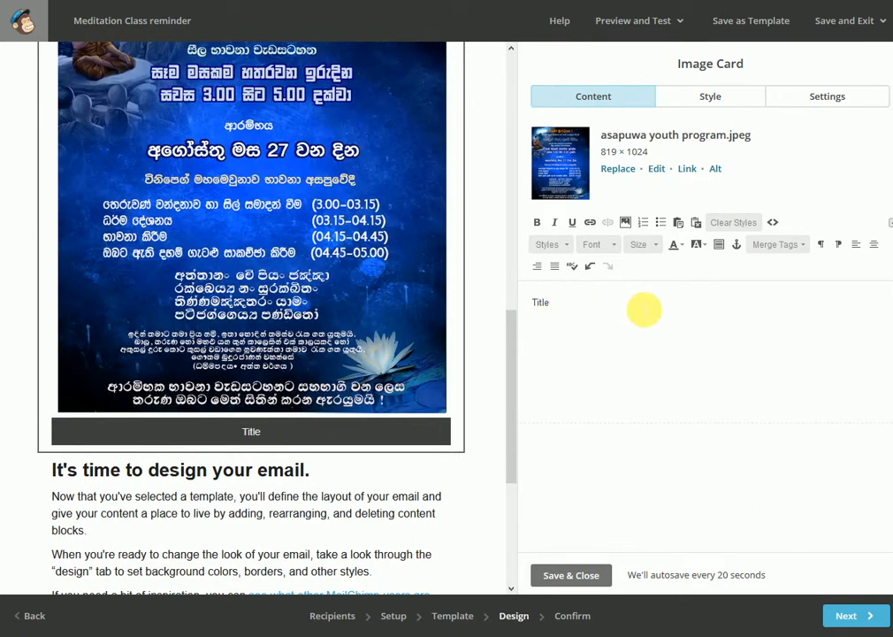
key(Return)
text(Date)
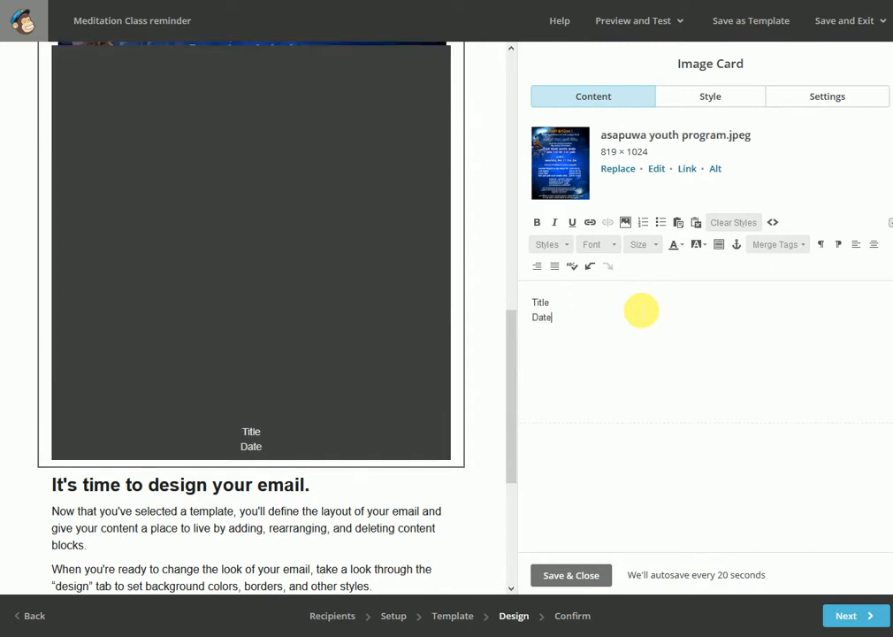
key(Return)
text(Ttime)
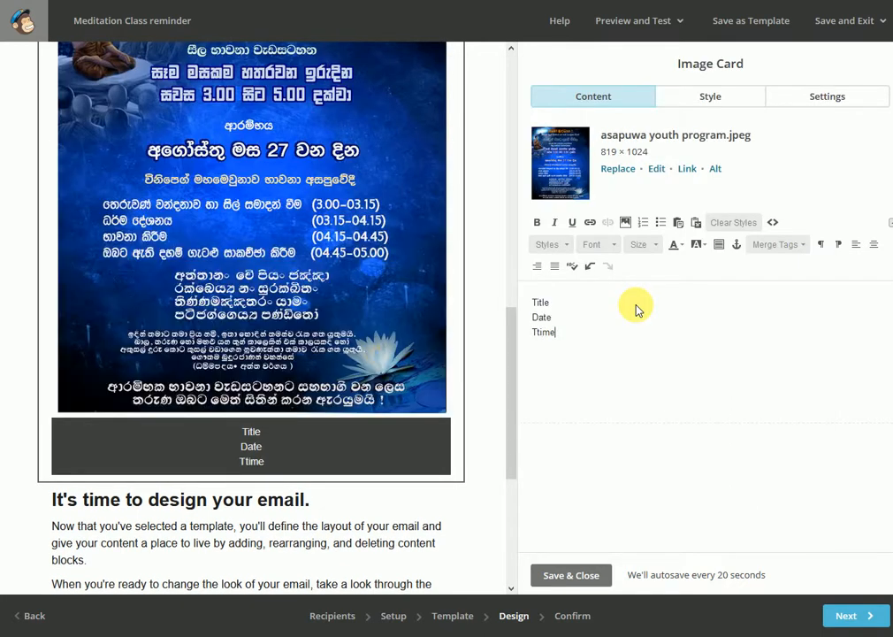
key(Return)
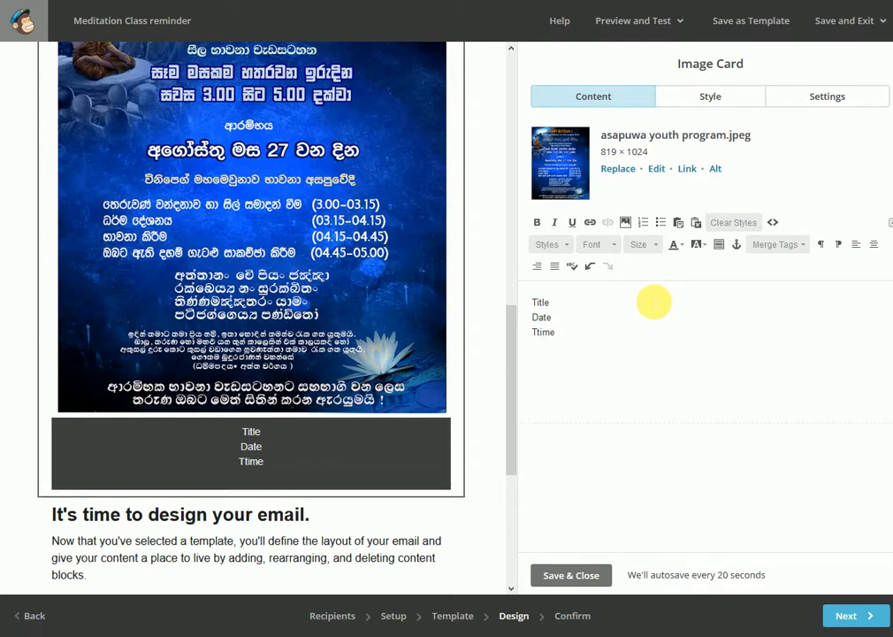
key(Return)
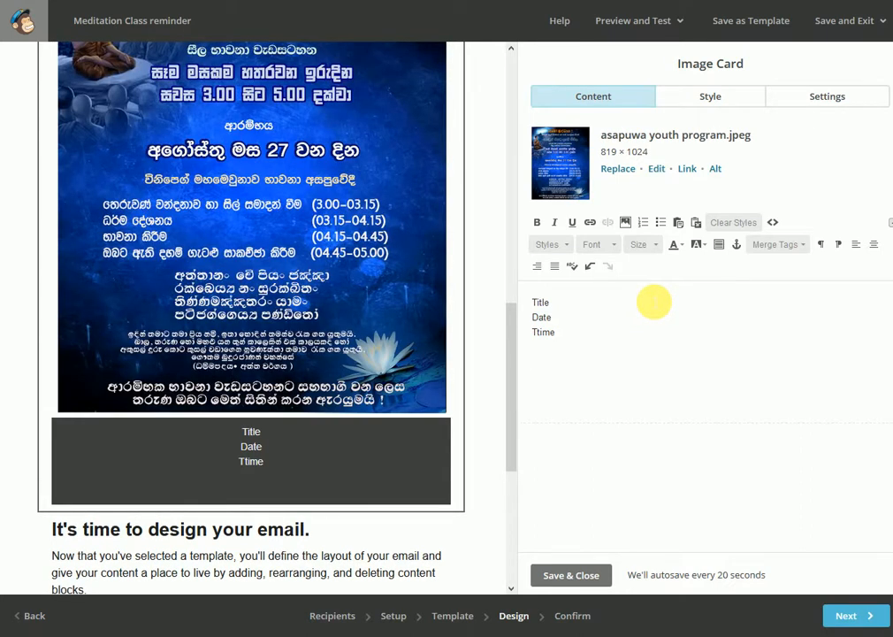
text(What the )
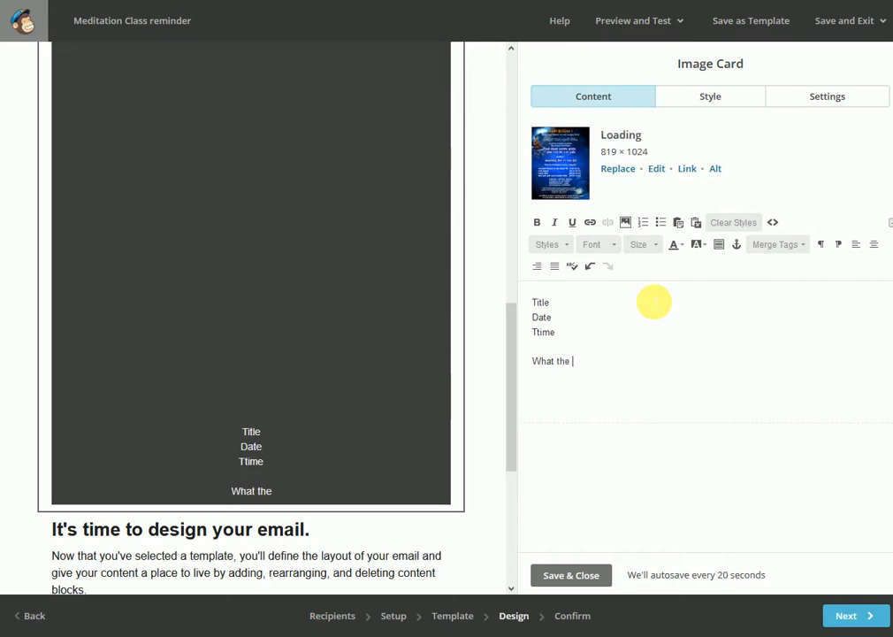
text(event is av)
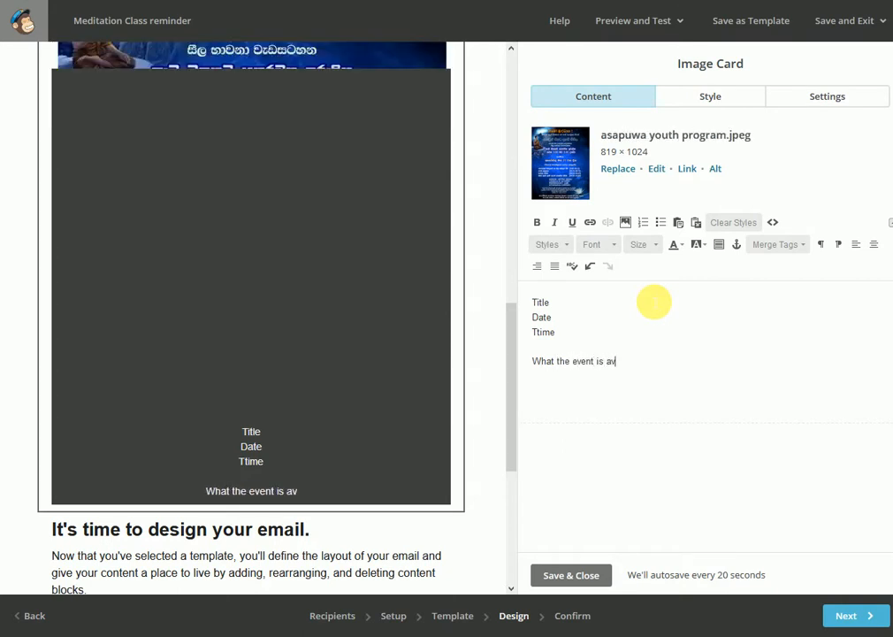
key(BackSpace)
text(bout)
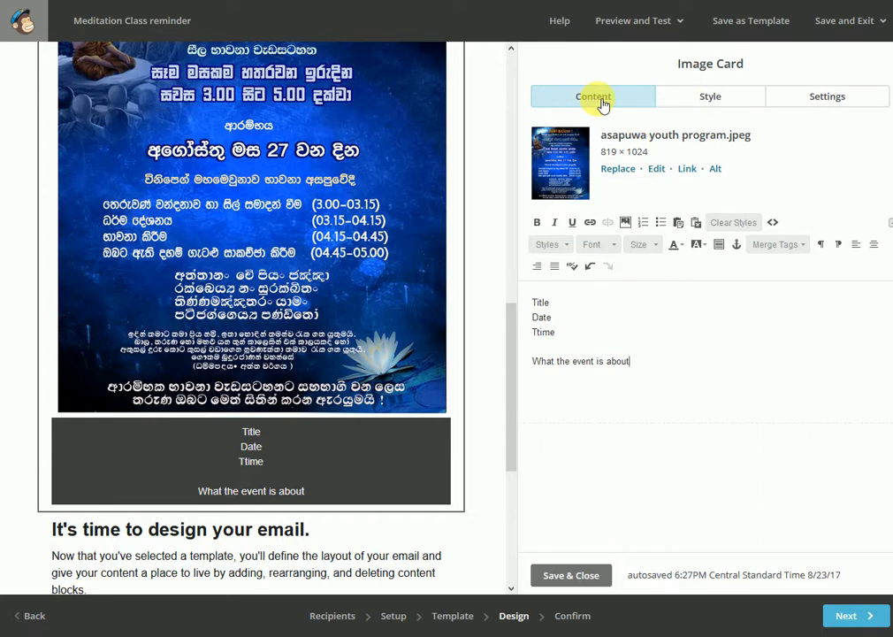
Left-align the caption text of the poster's image card
click(728, 108)
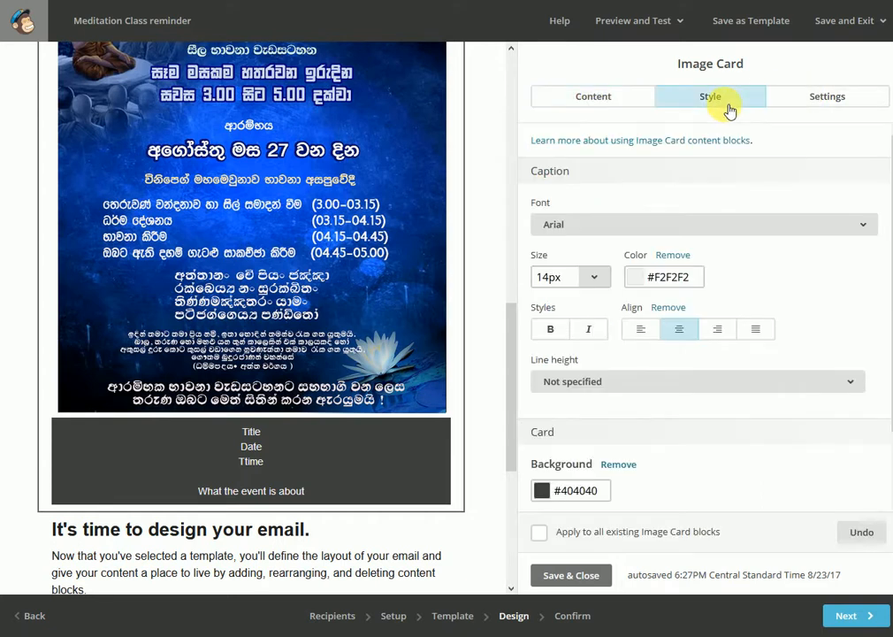
scroll(721, 282, down, 1)
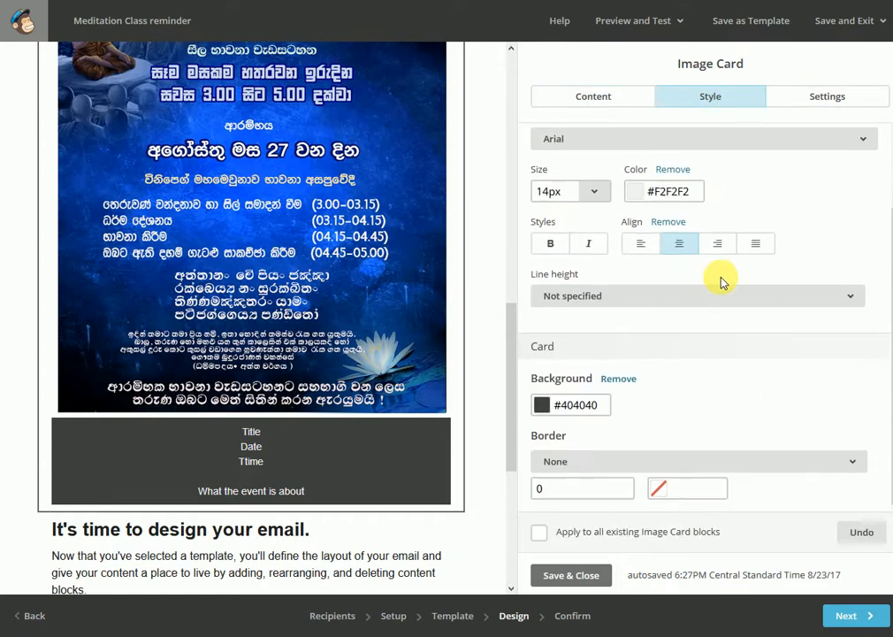
click(641, 245)
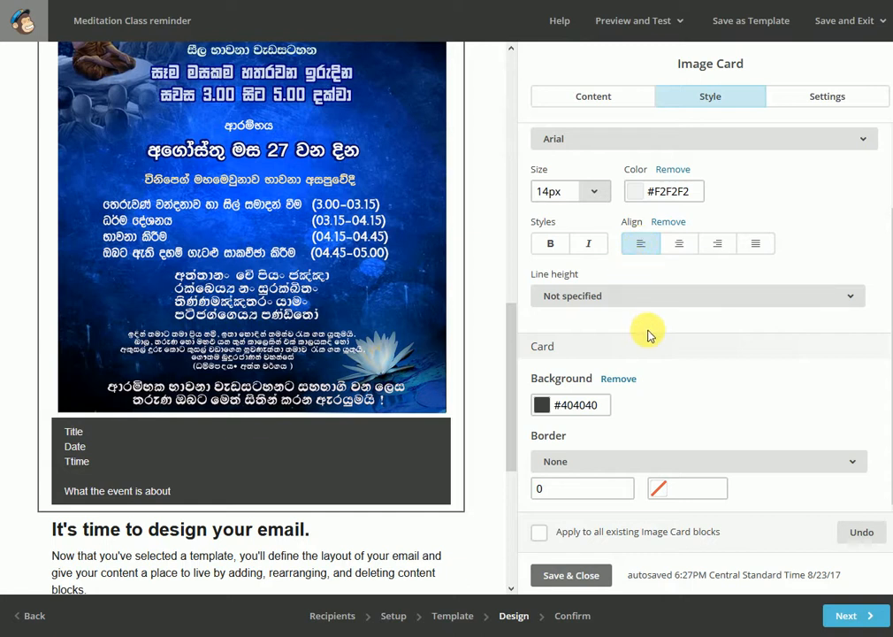
Change the image card's background to the blue #1a48e2 with the color picker
click(542, 406)
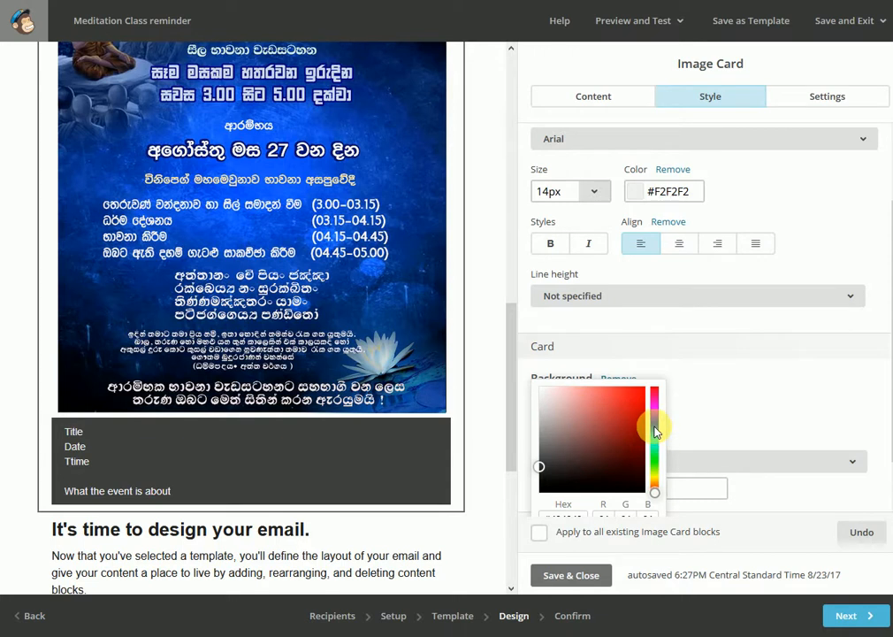
scroll(655, 430, down, 1)
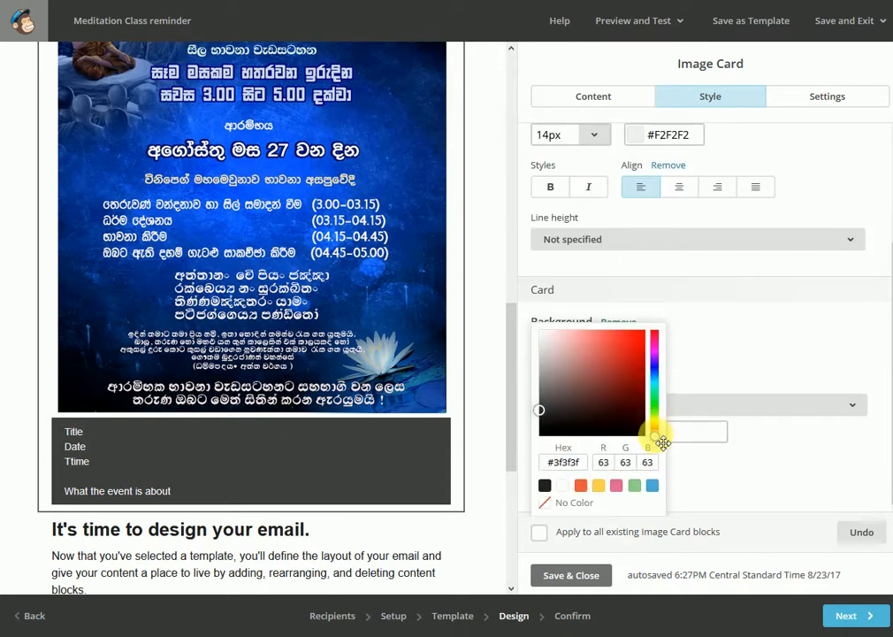
drag(661, 434, 665, 379)
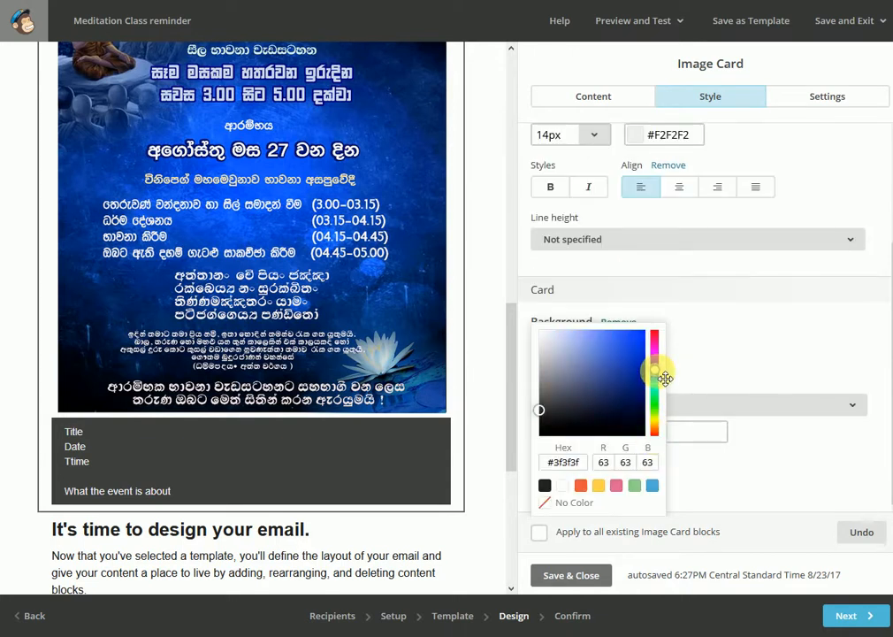
drag(541, 410, 626, 342)
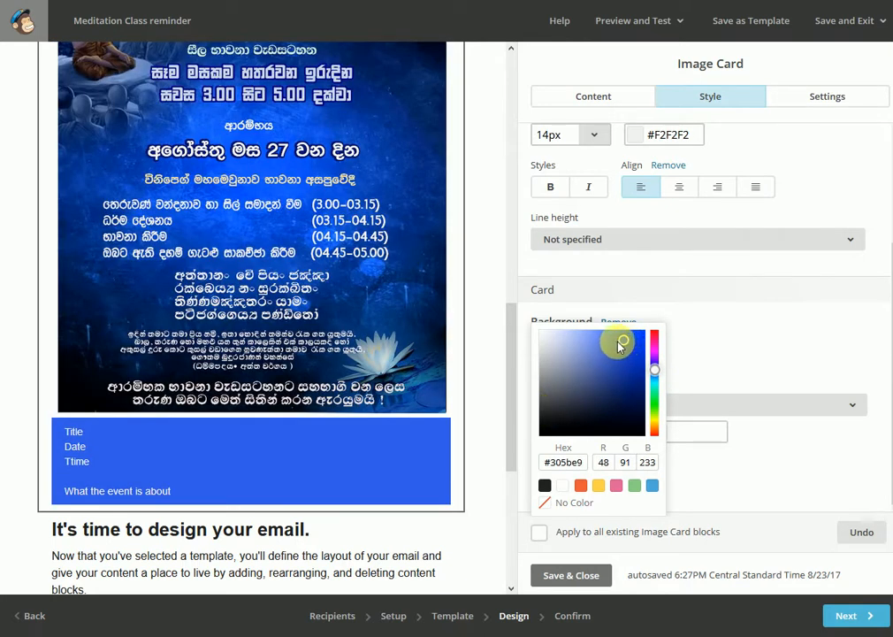
drag(622, 343, 639, 348)
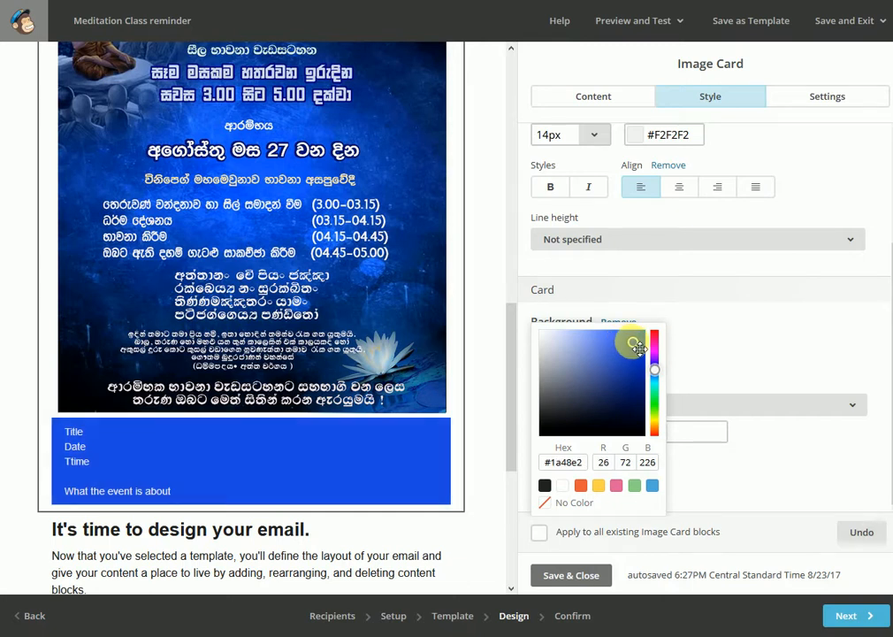
click(688, 356)
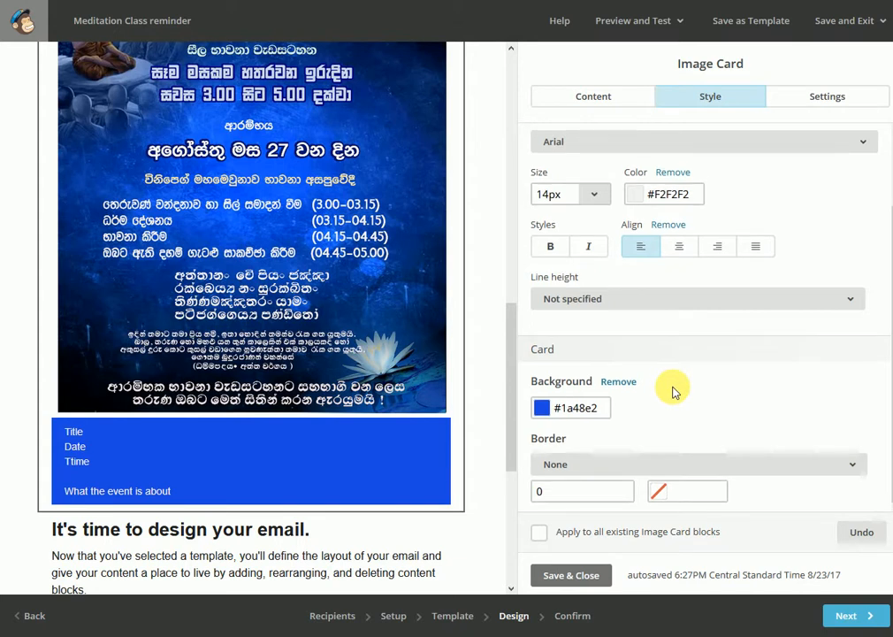
Try the Left caption position for the poster's image card, and set it back to Bottom
scroll(673, 391, up, 2)
click(841, 100)
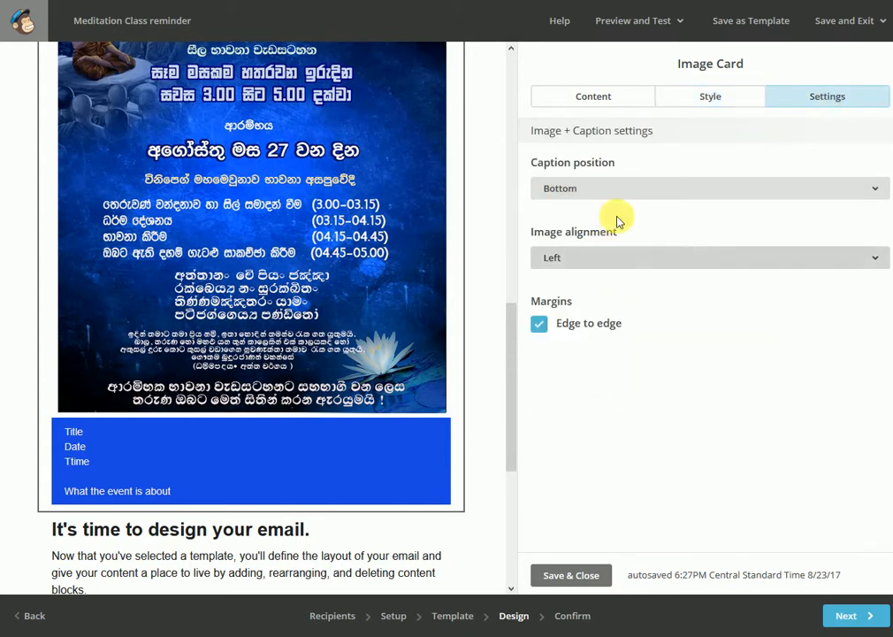
click(883, 194)
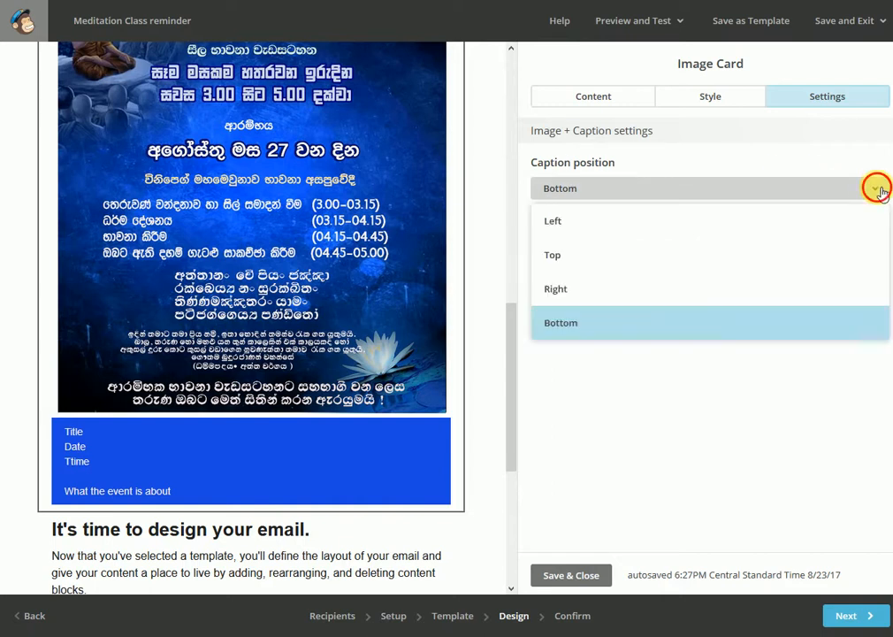
click(576, 225)
scroll(345, 201, up, 5)
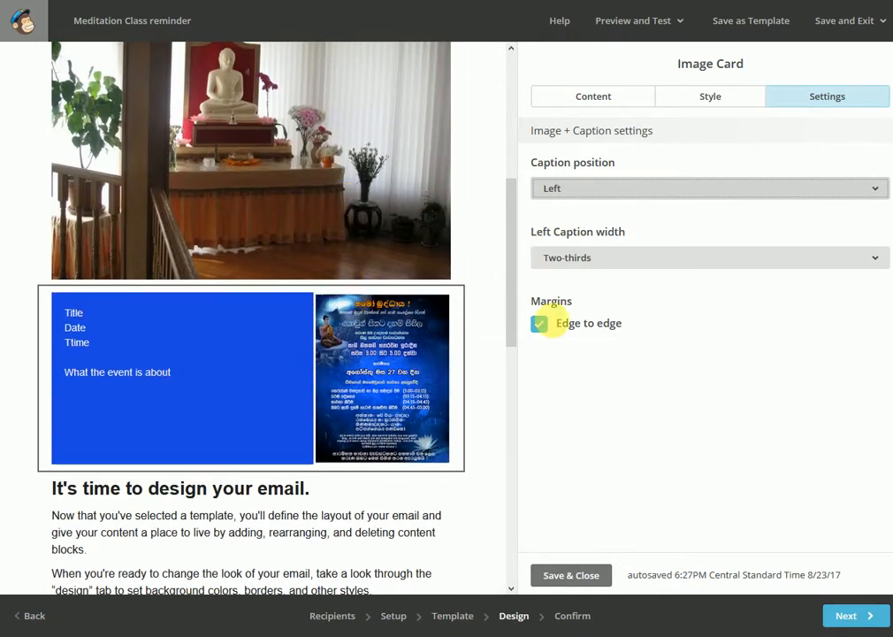
click(885, 189)
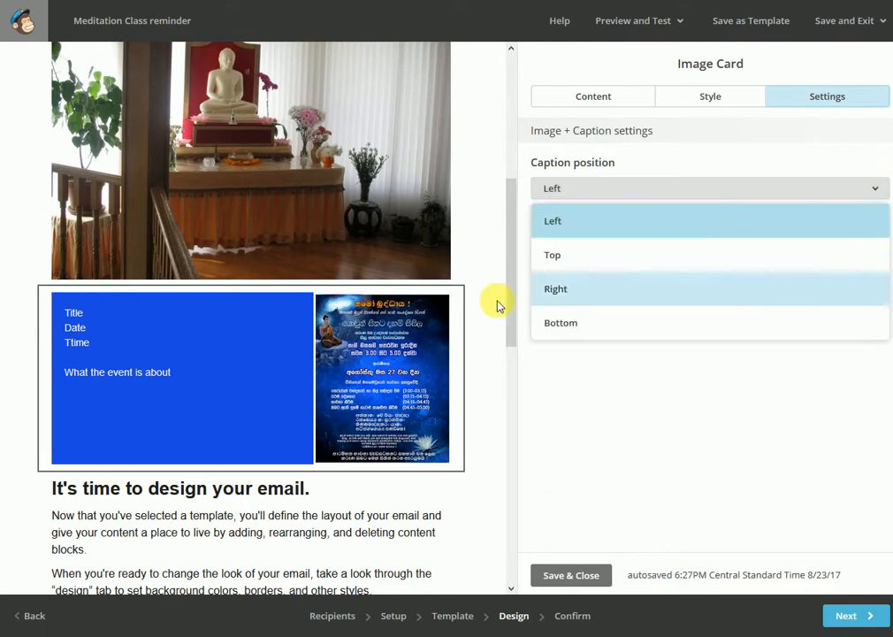
click(560, 324)
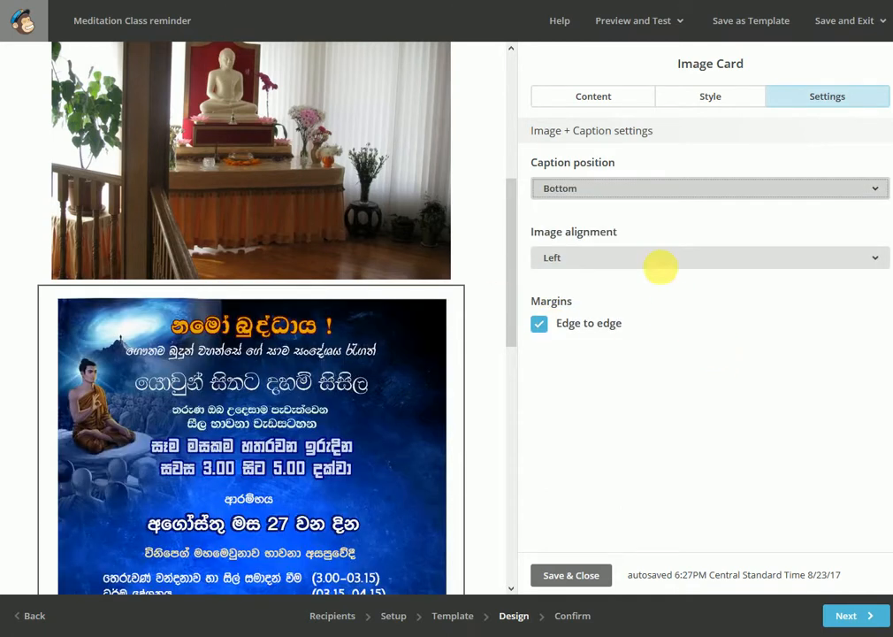
Make the word "Title" bold in the poster's caption text
click(596, 103)
scroll(425, 361, down, 5)
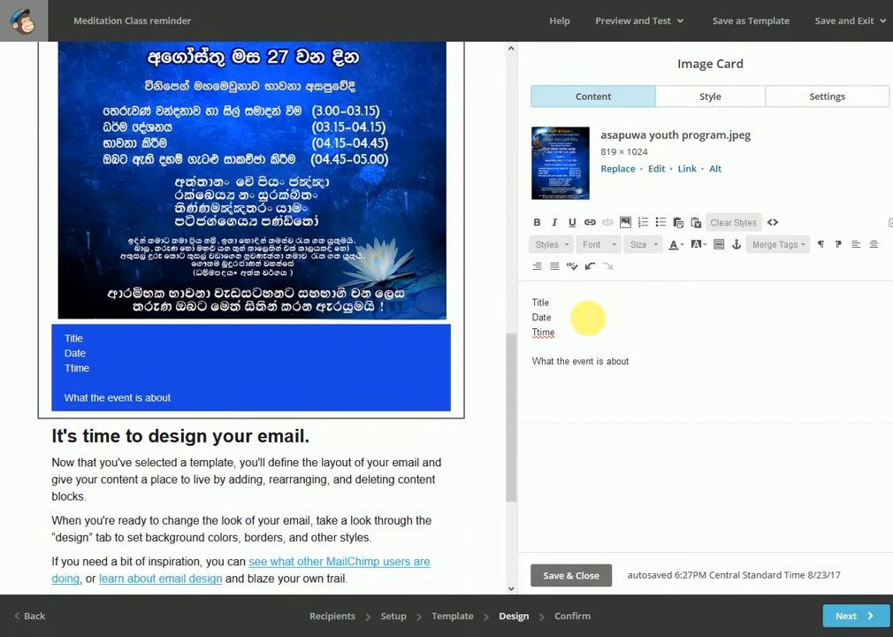
click(538, 223)
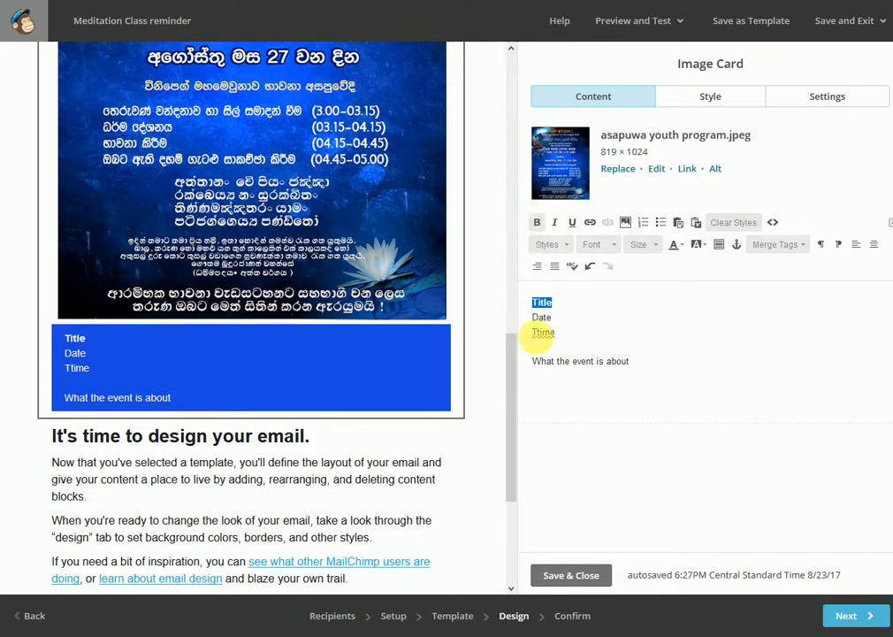
Look at the link options for the caption word "event" without inserting a link
double_click(585, 363)
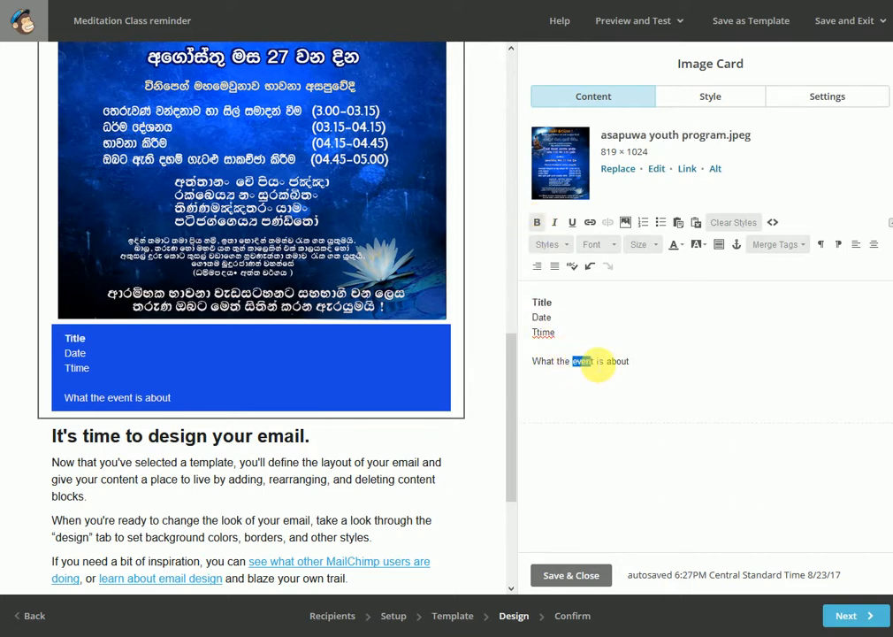
click(590, 222)
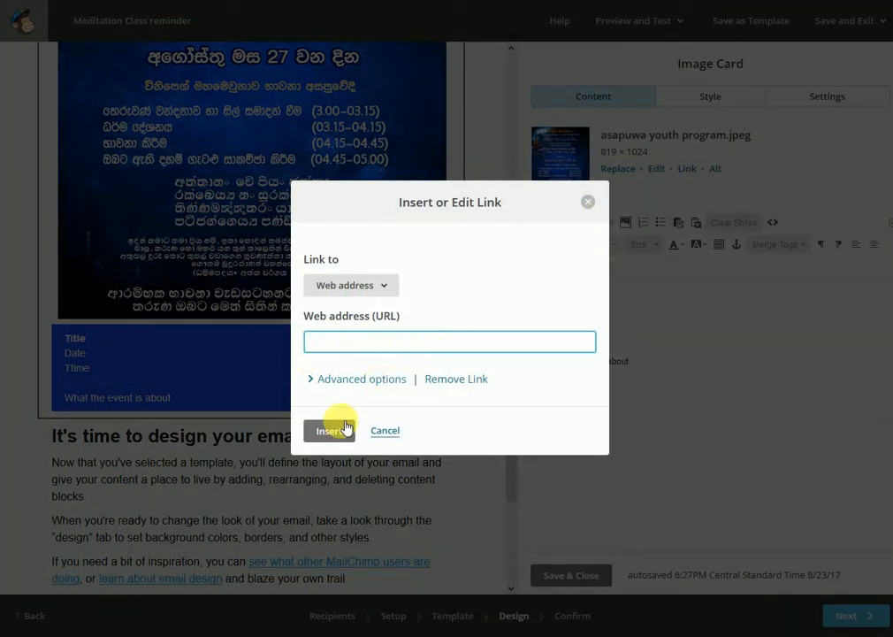
click(396, 431)
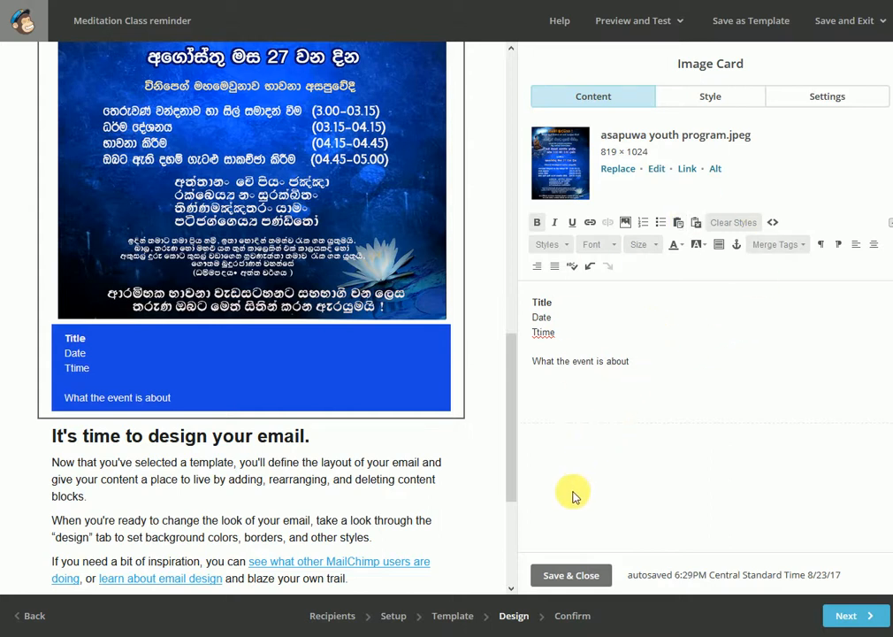
Save and close the image card, and delete the "It's time to design your email." text block below it
click(577, 580)
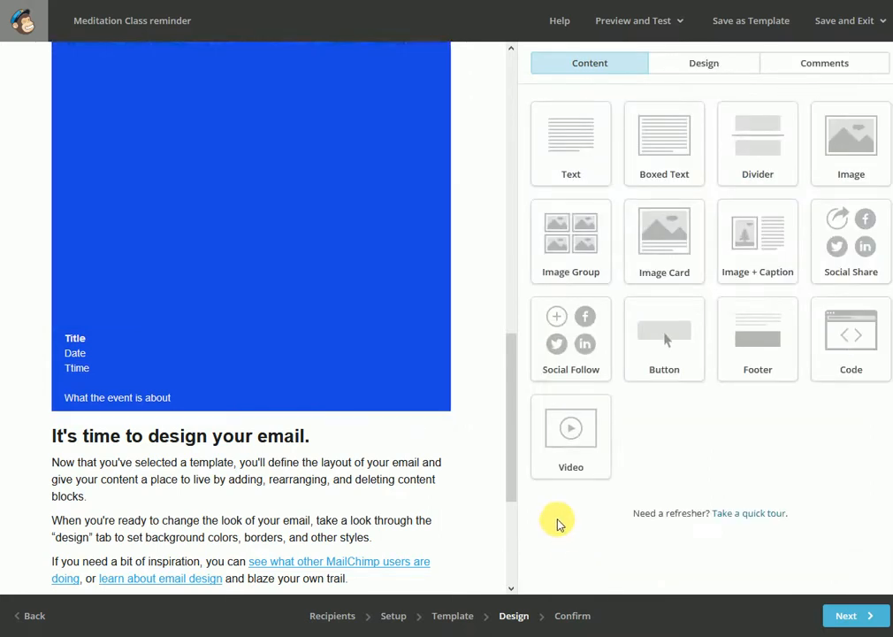
click(451, 437)
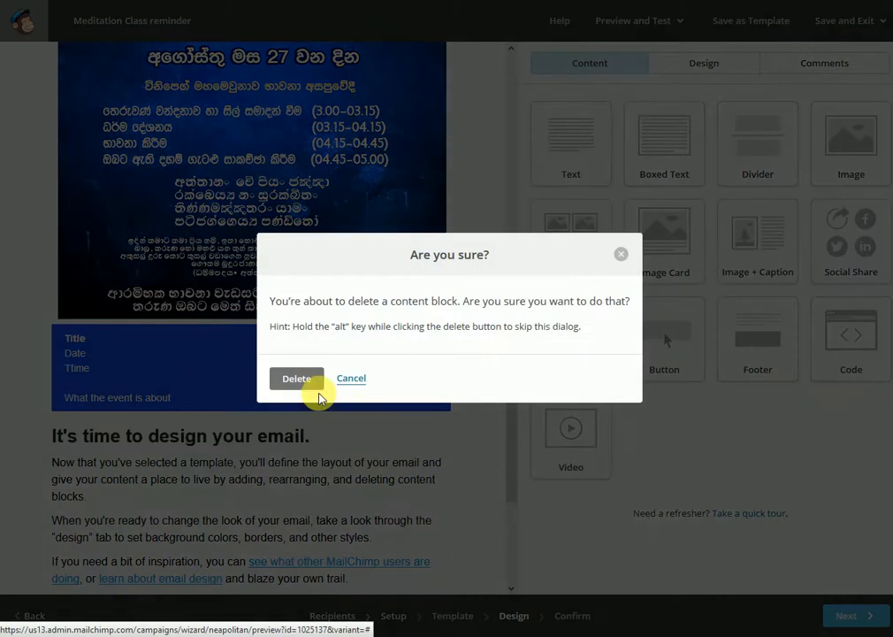
click(309, 380)
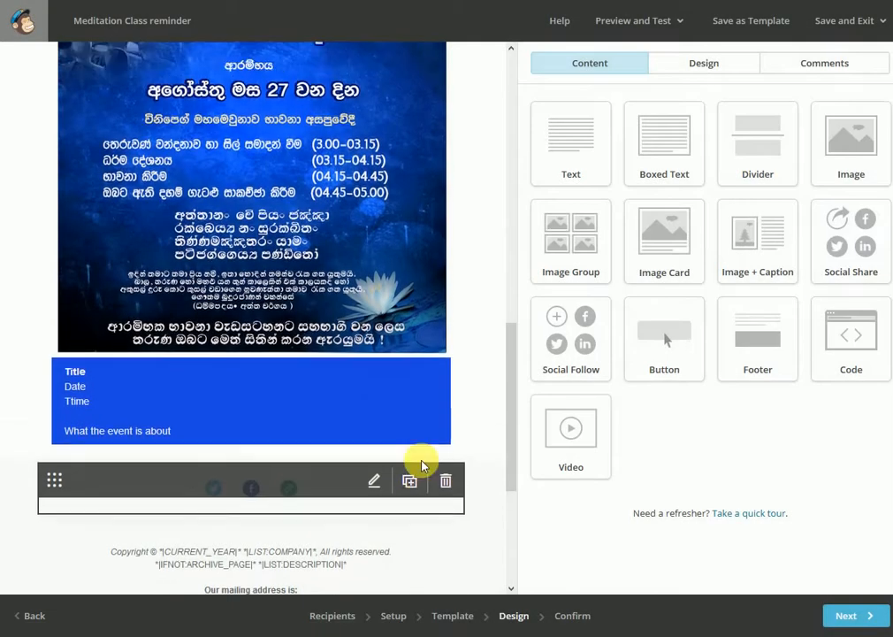
Delete the image block with the boat at sunset above the shrine photo
scroll(422, 466, up, 10)
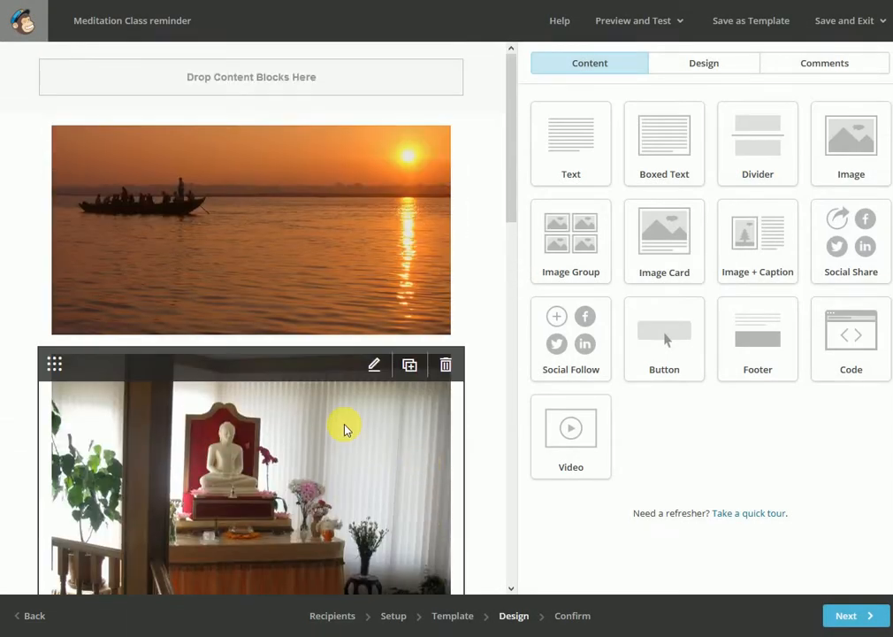
scroll(345, 429, down, 12)
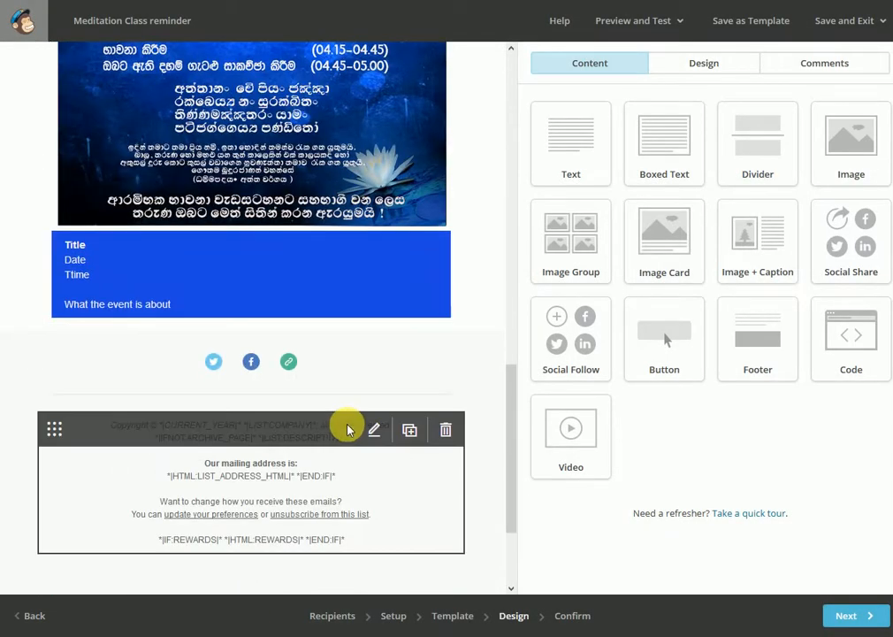
scroll(400, 255, up, 8)
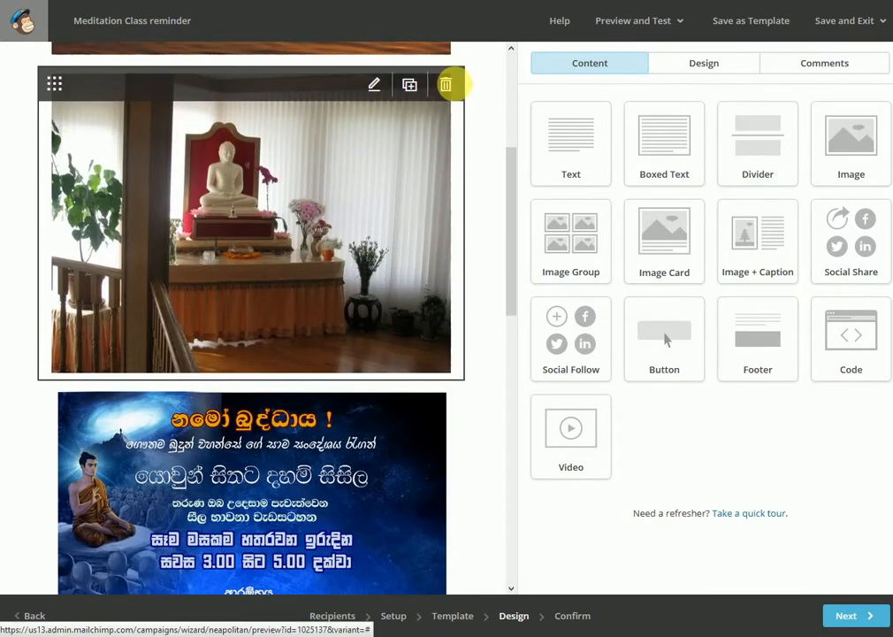
scroll(446, 84, up, 3)
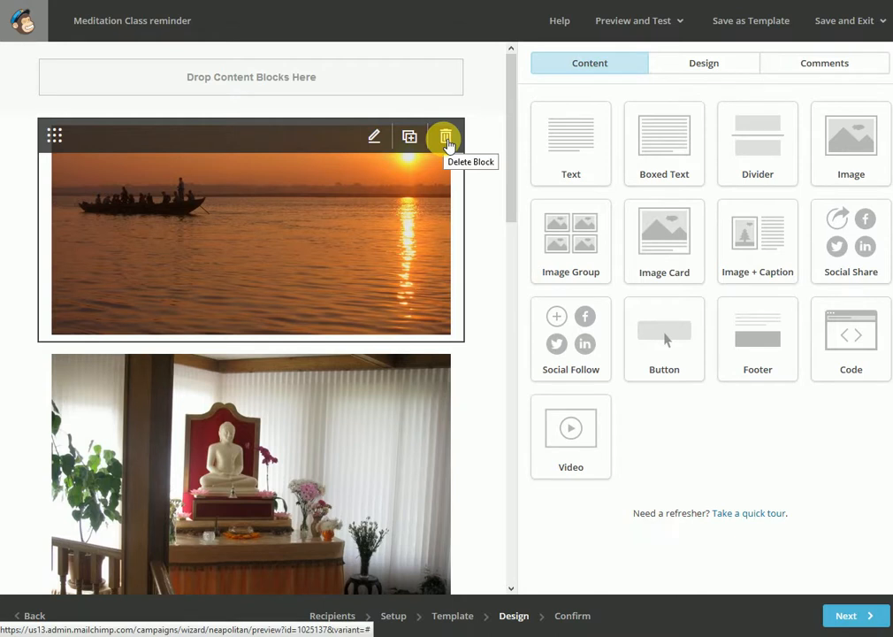
click(446, 139)
click(293, 376)
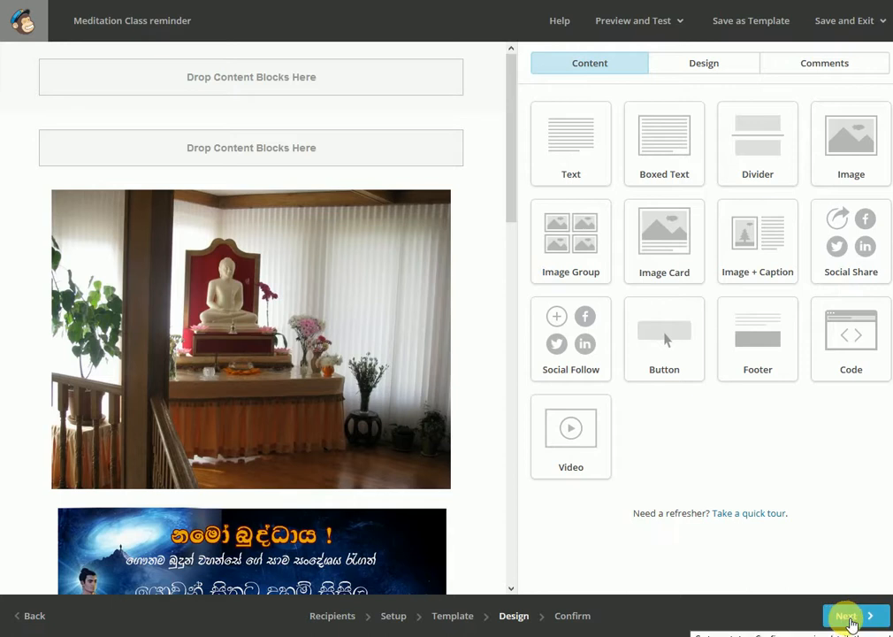
Proceed to the campaign's confirmation stage and check its subject line
click(850, 621)
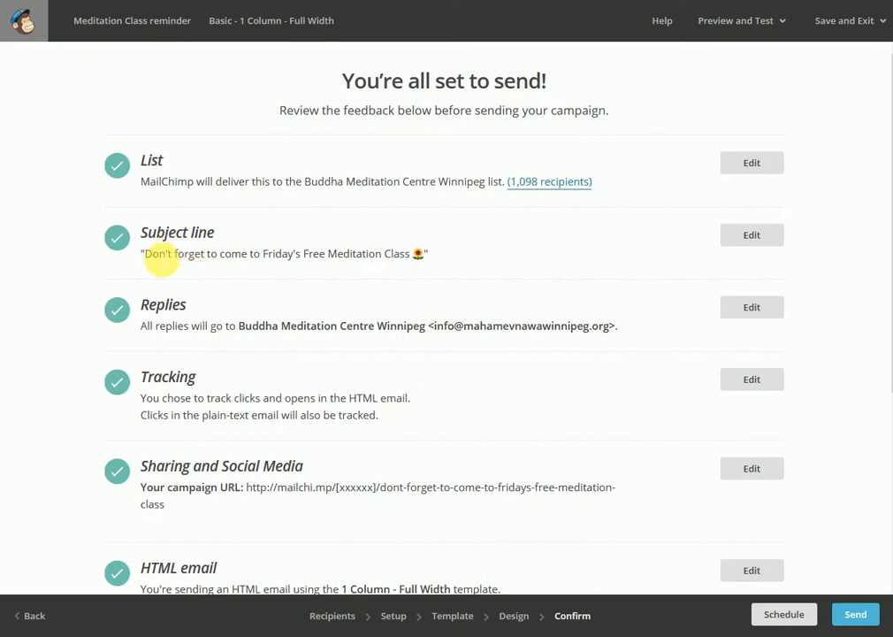
drag(146, 256, 447, 259)
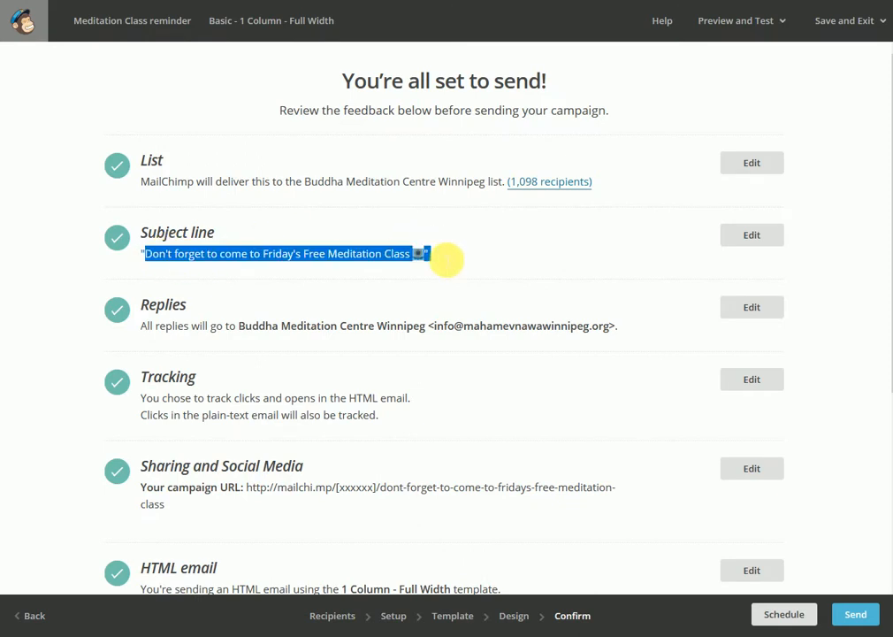
click(432, 281)
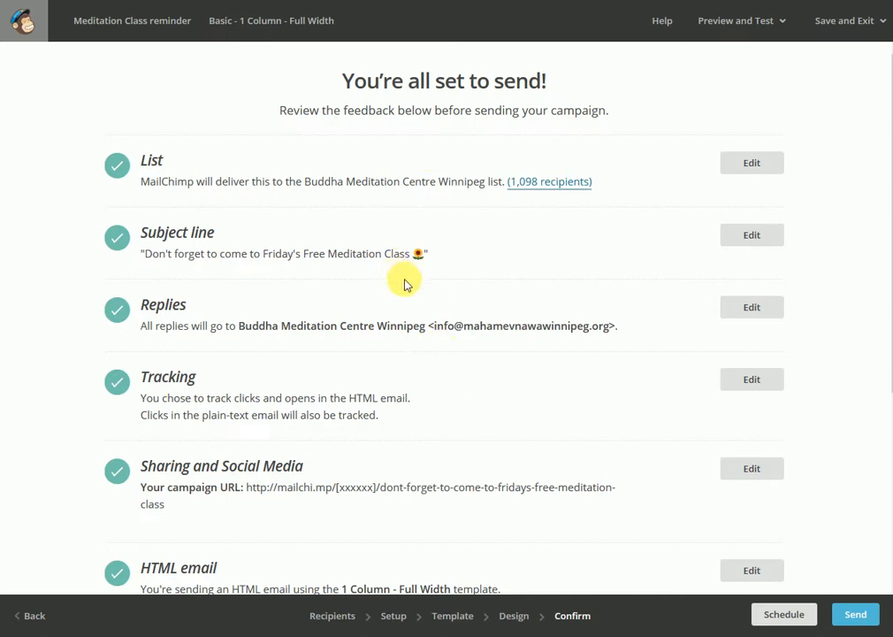
Review the rest of the pre-send checklist and view the send confirmation, backing out without sending
scroll(542, 332, down, 3)
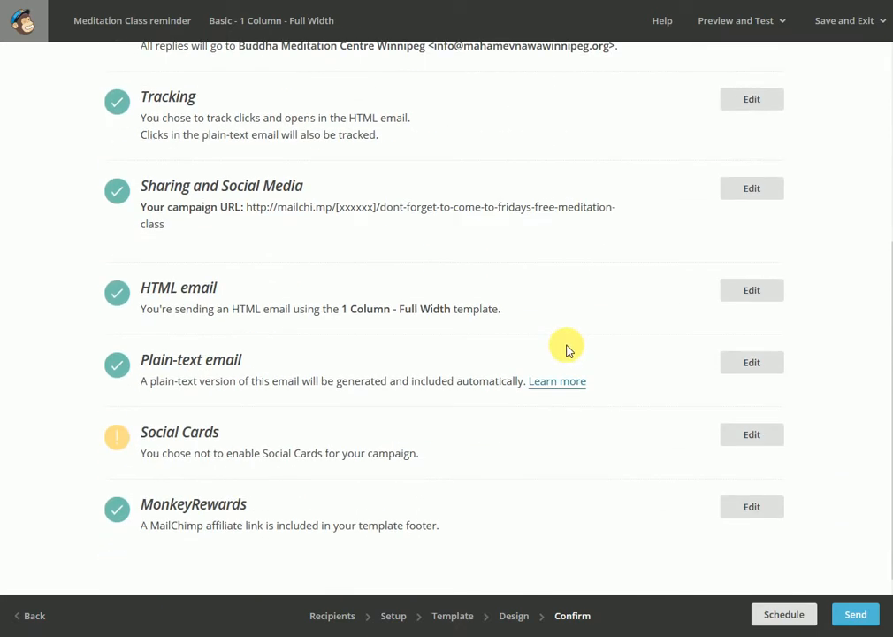
click(856, 614)
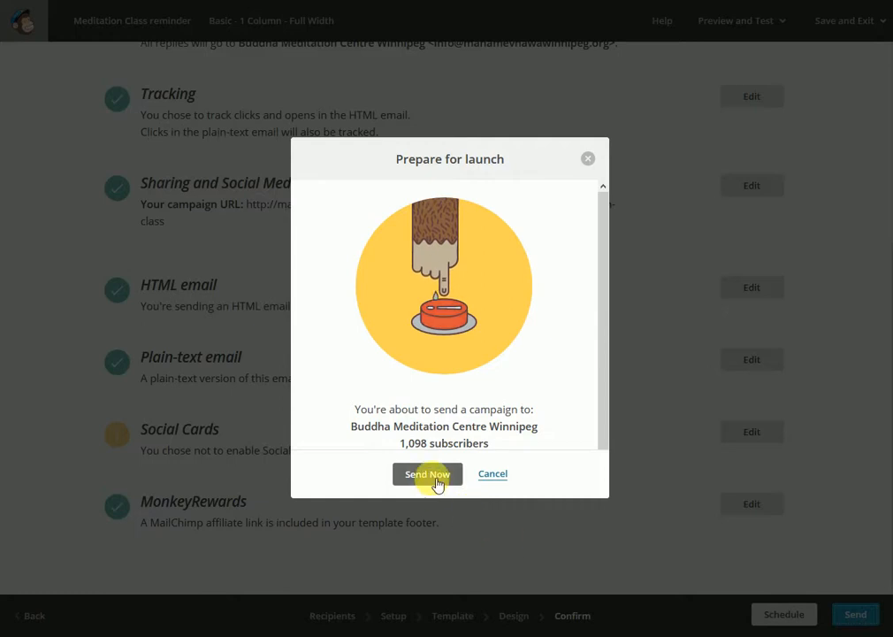
click(507, 479)
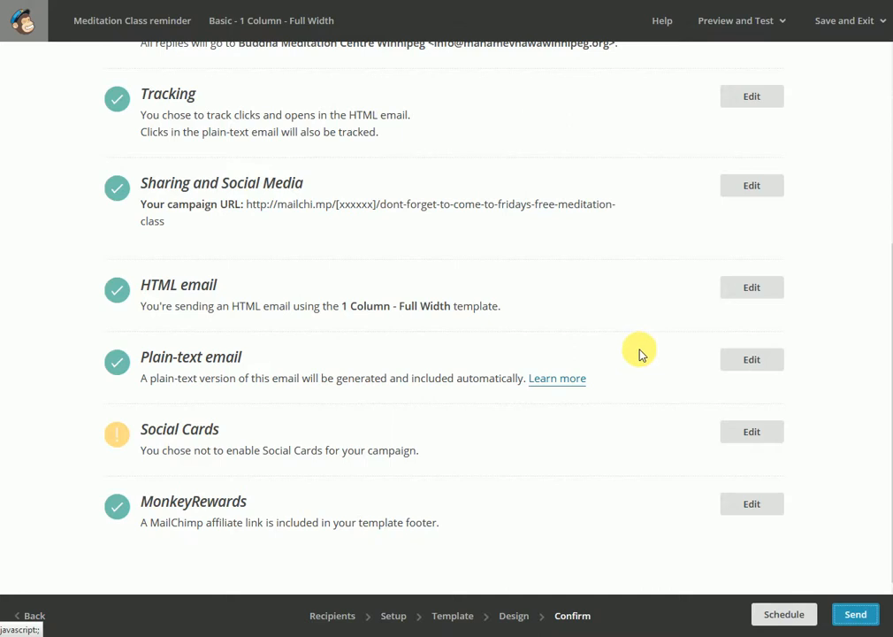
Save the campaign and exit to the Campaigns list
scroll(652, 331, up, 3)
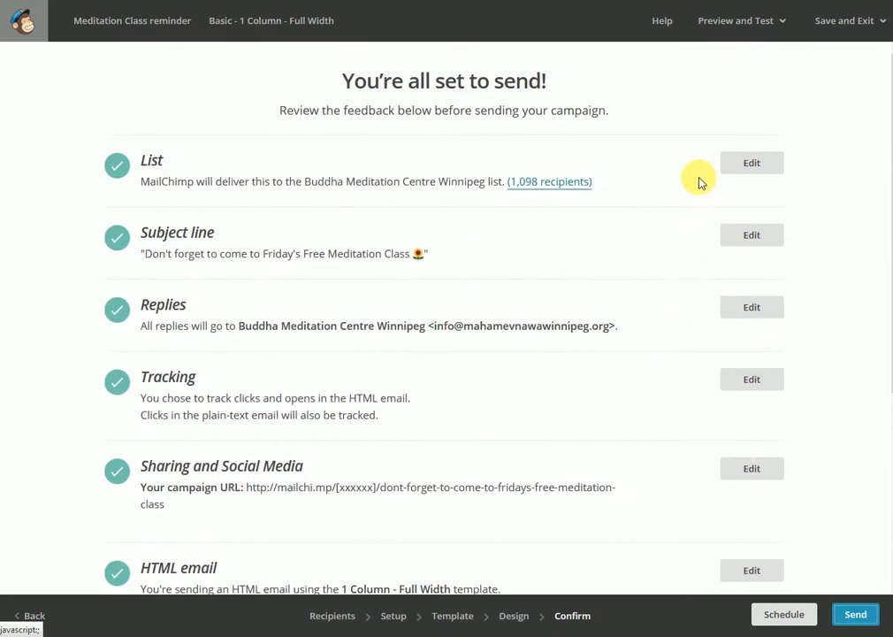
click(847, 27)
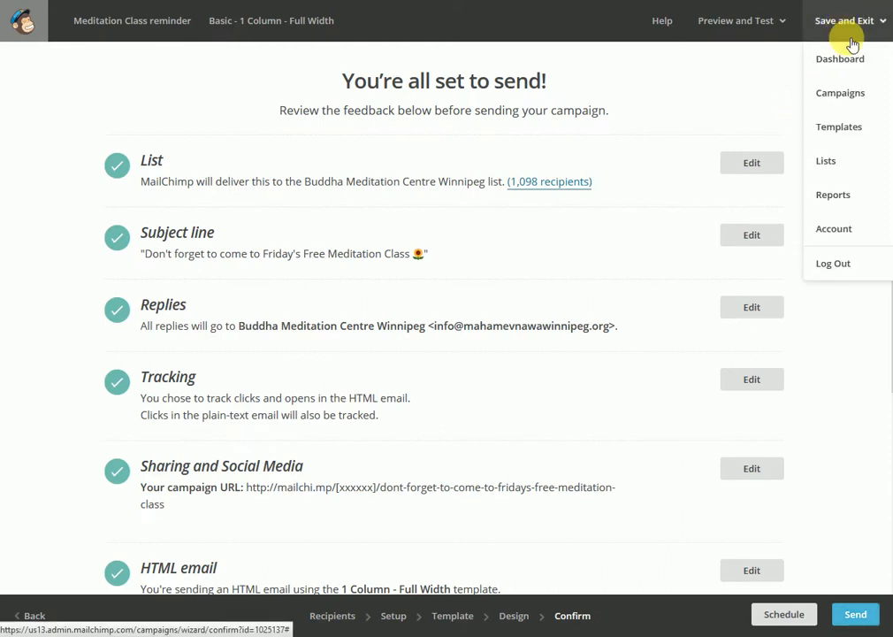
click(876, 99)
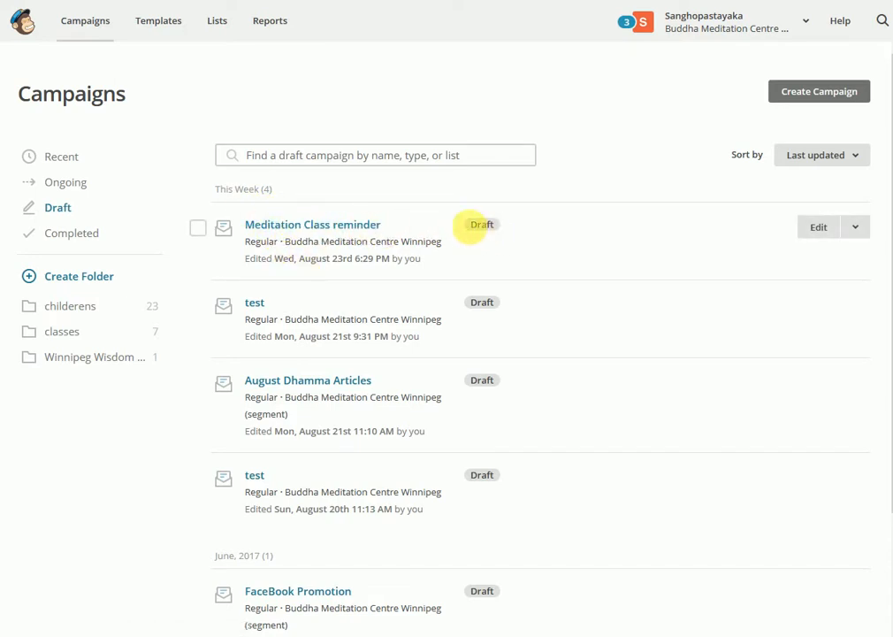
Delete the "Meditation Class reminder" draft campaign, confirming with the word DELETE
drag(469, 226, 502, 229)
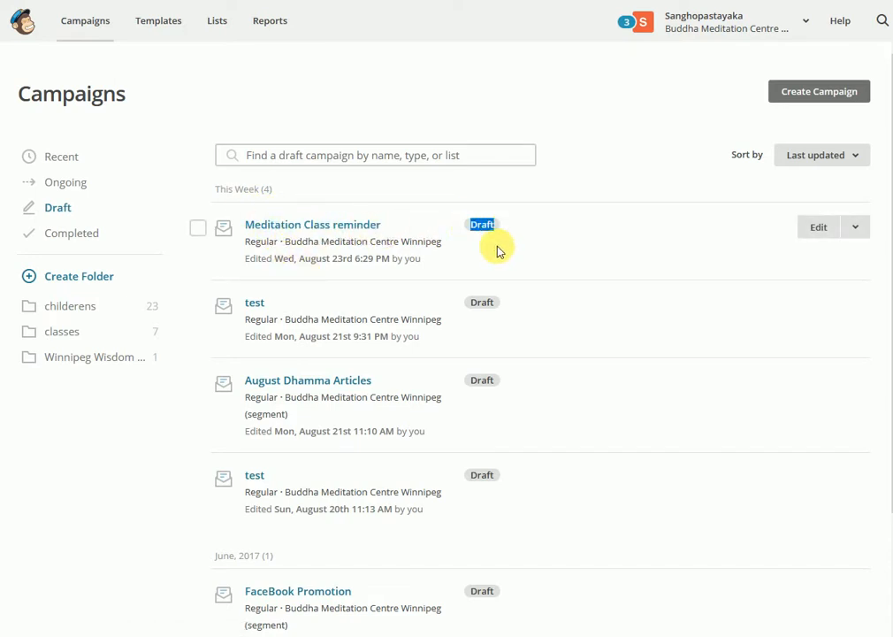
click(201, 230)
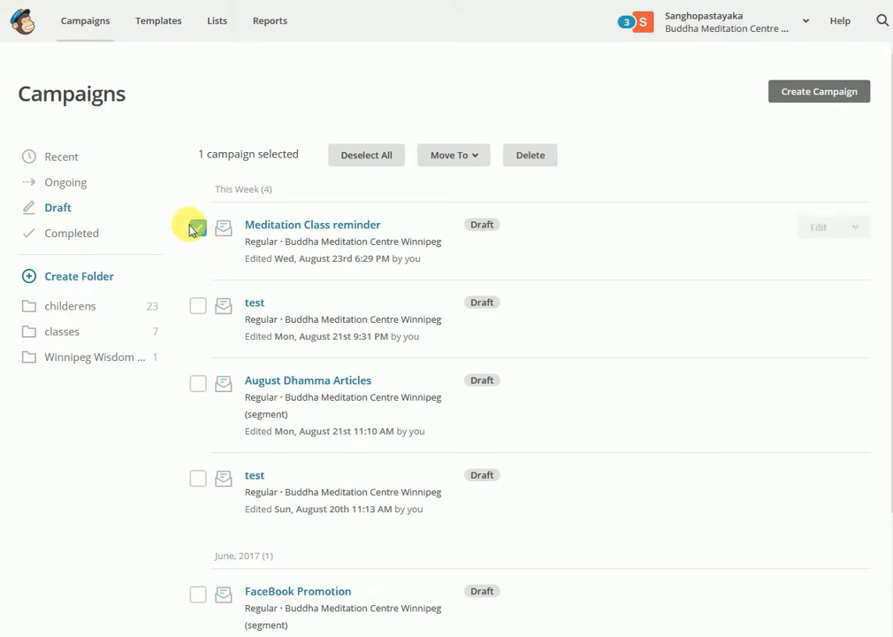
click(532, 157)
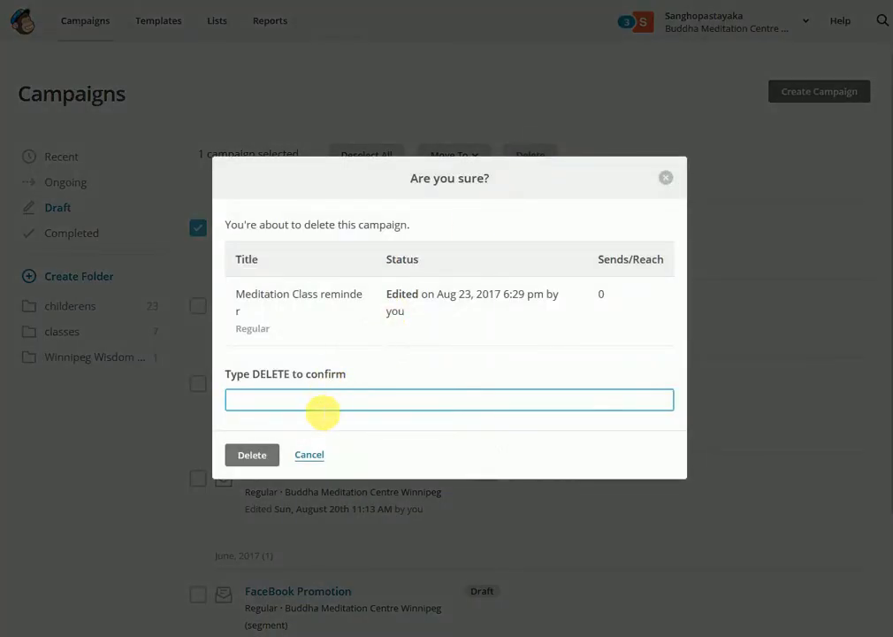
click(322, 403)
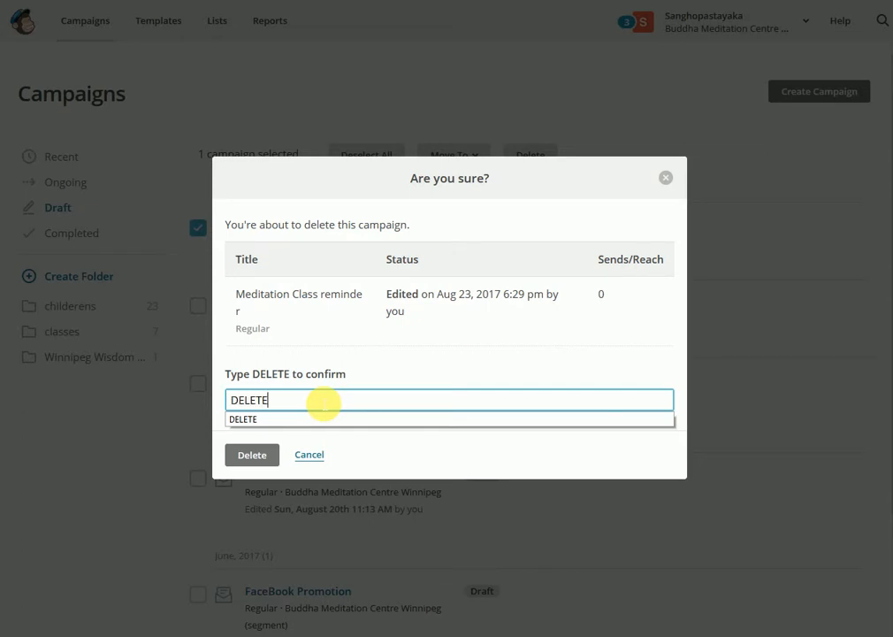
click(252, 455)
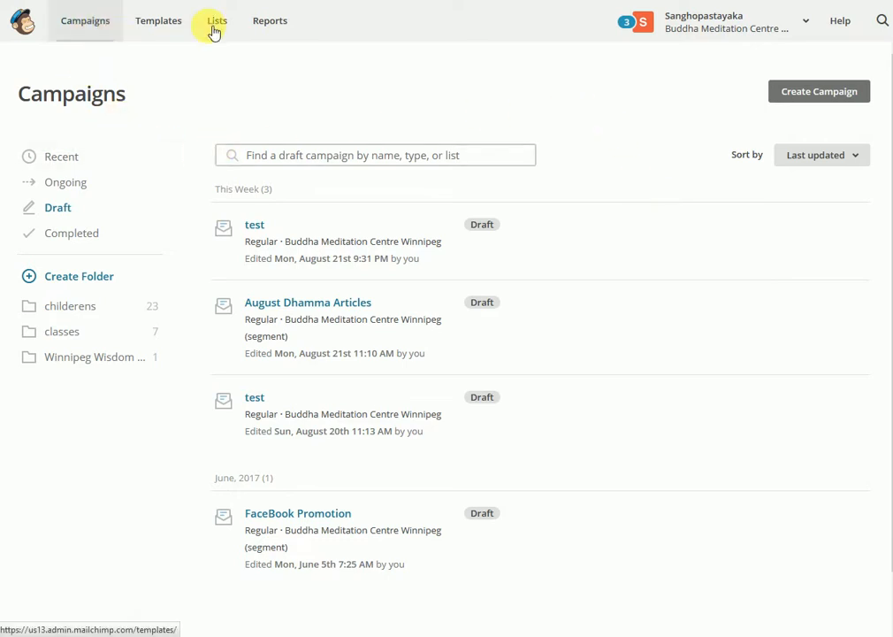
Examine the campaign reports' rate chart and the subscribers, opens and clicks of sent campaigns, and return to the dashboard
click(271, 30)
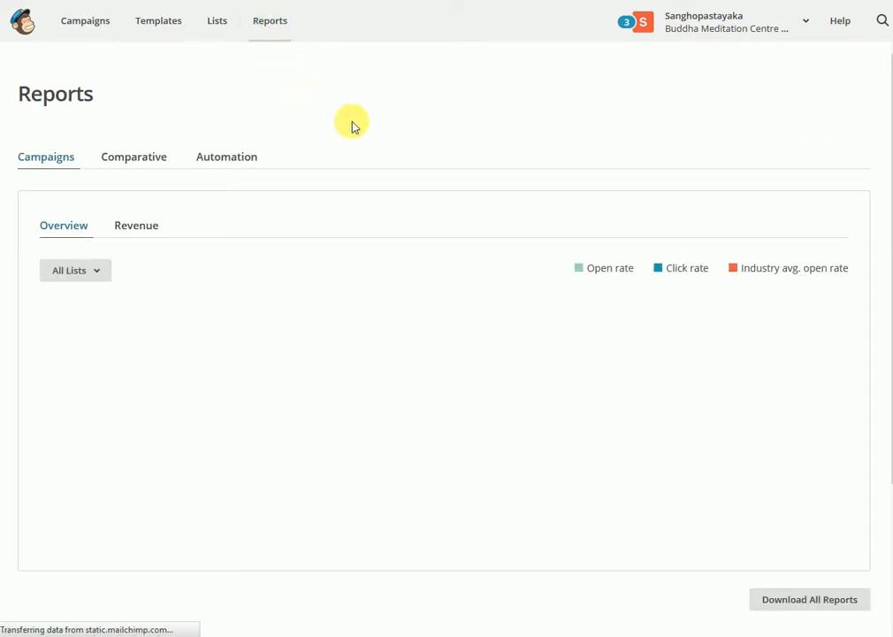
scroll(436, 146, down, 2)
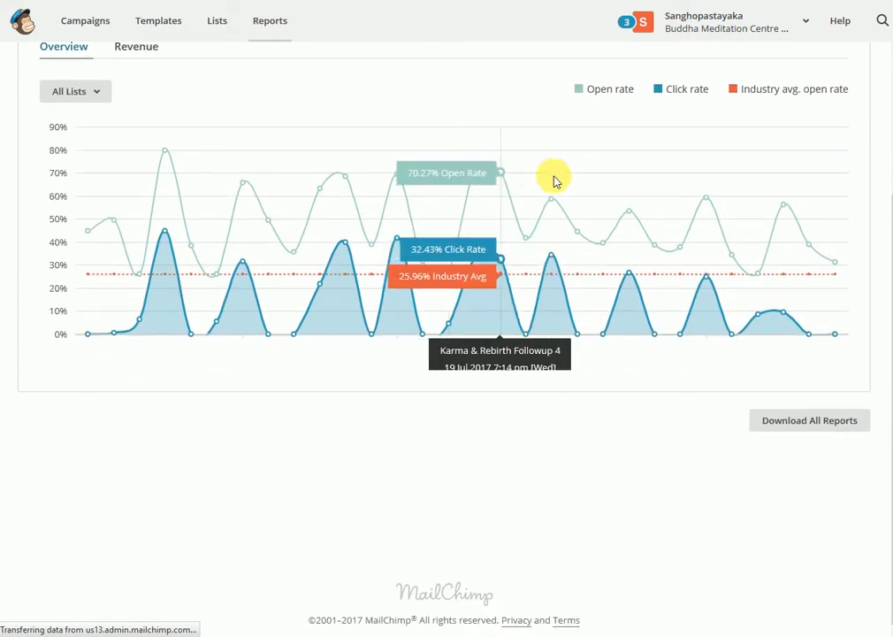
scroll(317, 367, down, 3)
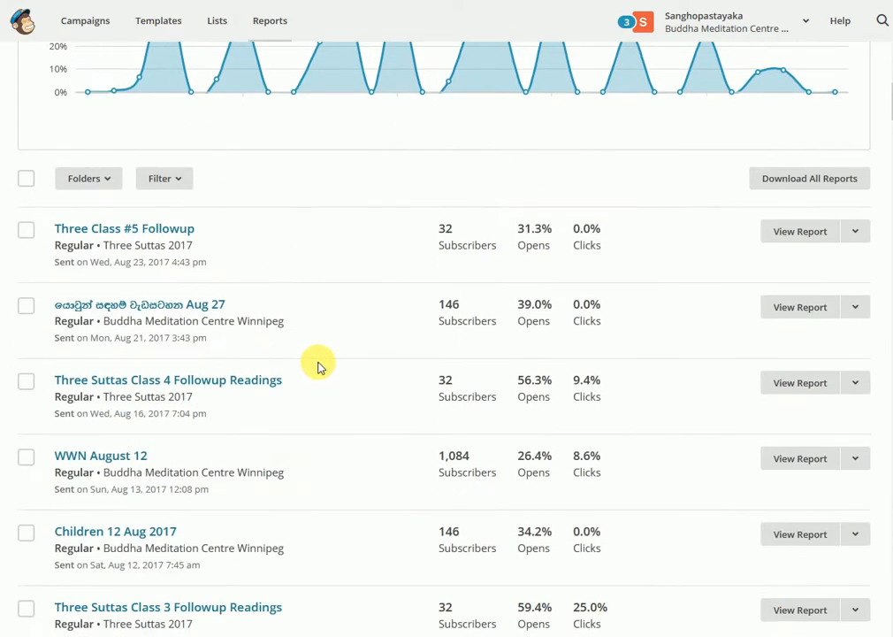
scroll(317, 362, up, 2)
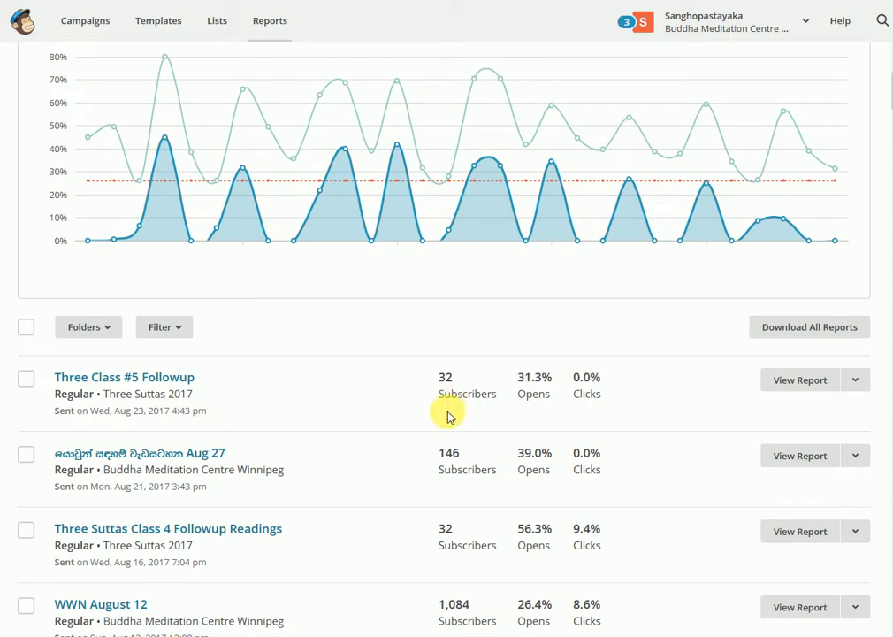
mouse_move(442, 384)
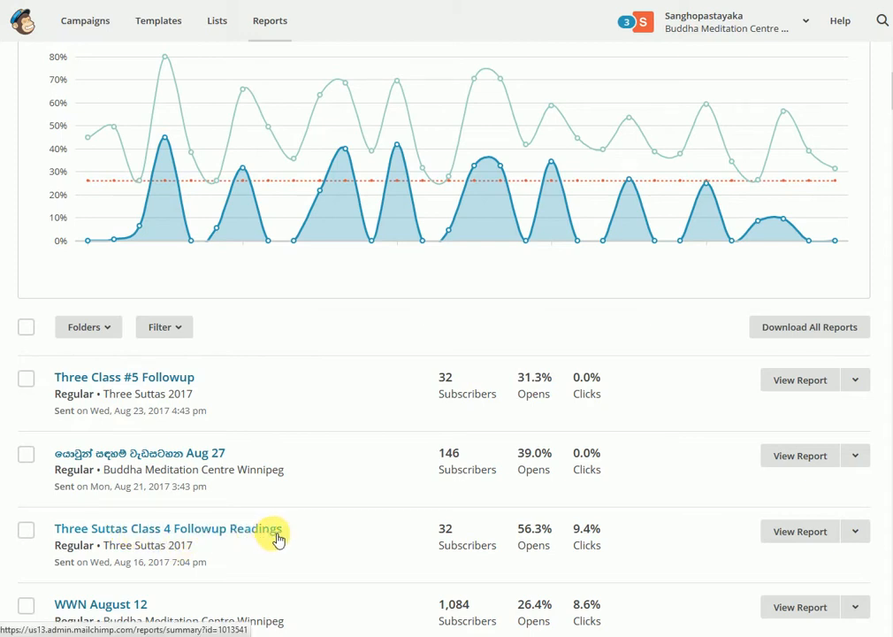
mouse_move(465, 533)
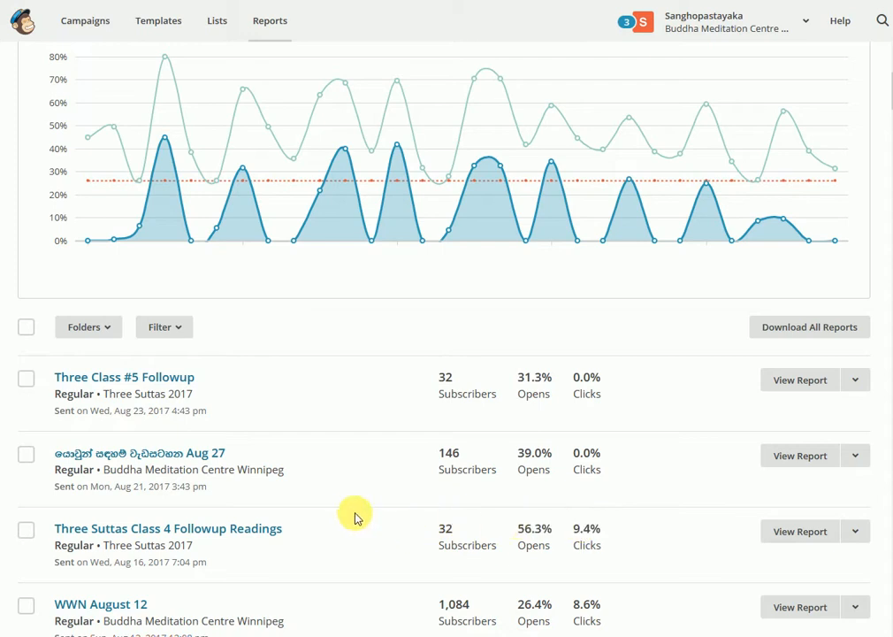
scroll(373, 304, up, 3)
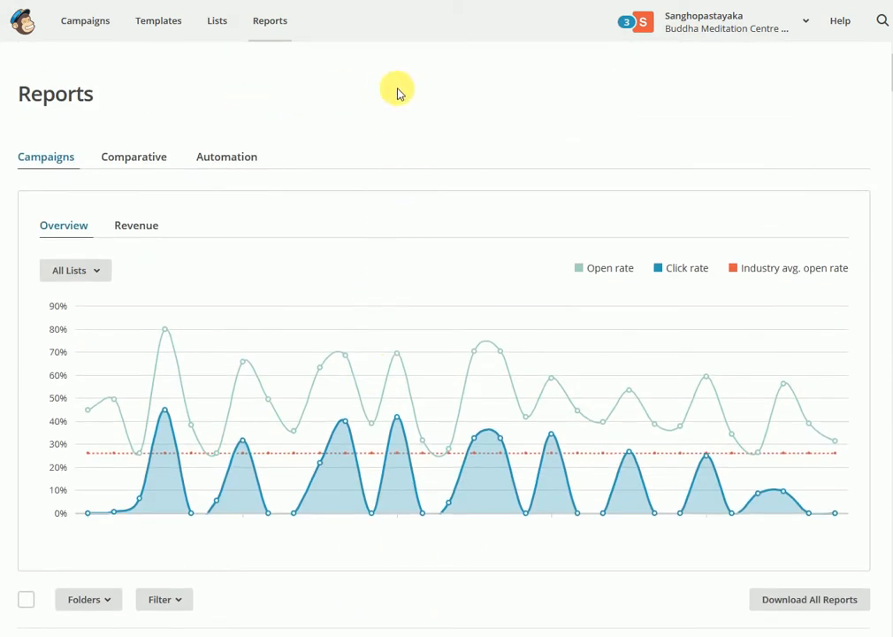
click(33, 33)
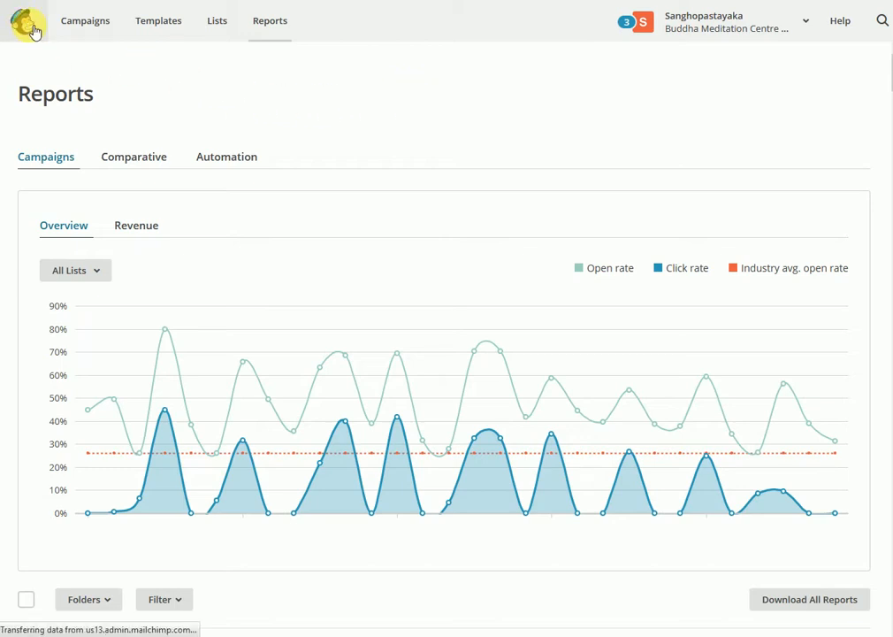